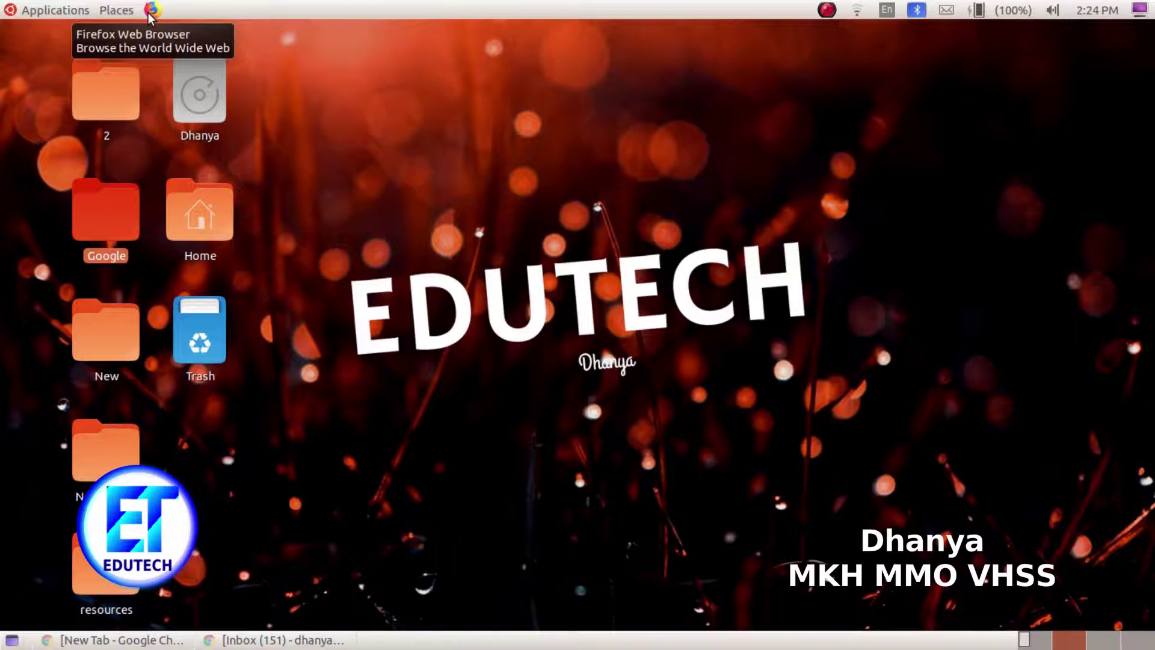
Step: Switch to the Chrome window and load jamboard.google.com
click(114, 640)
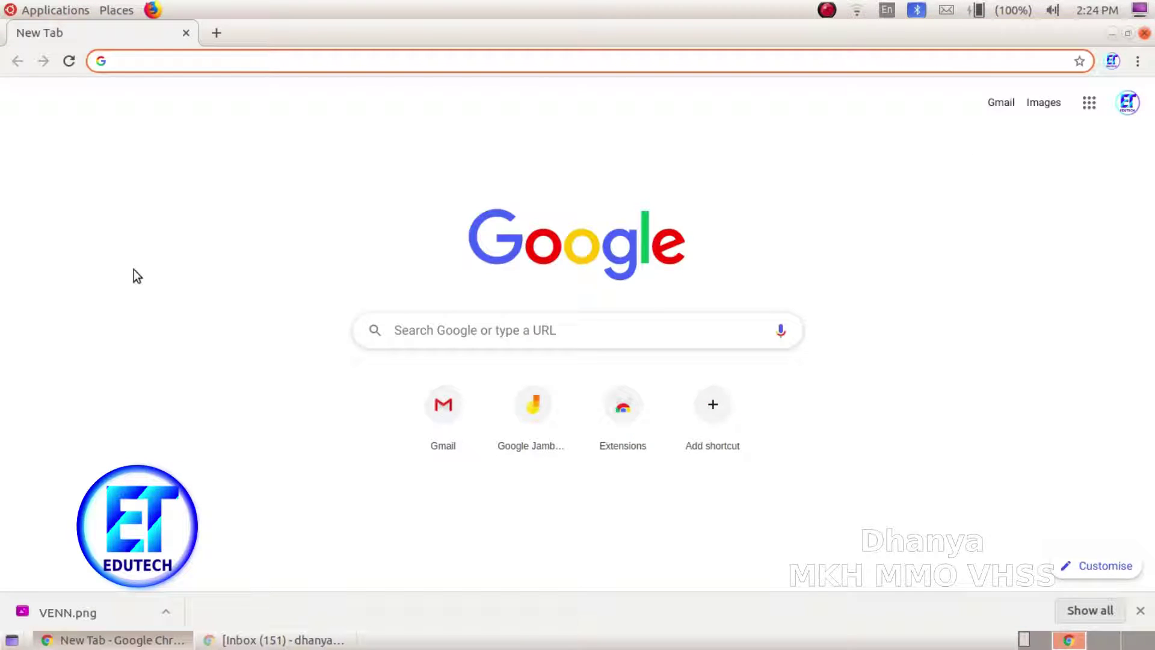
click(129, 62)
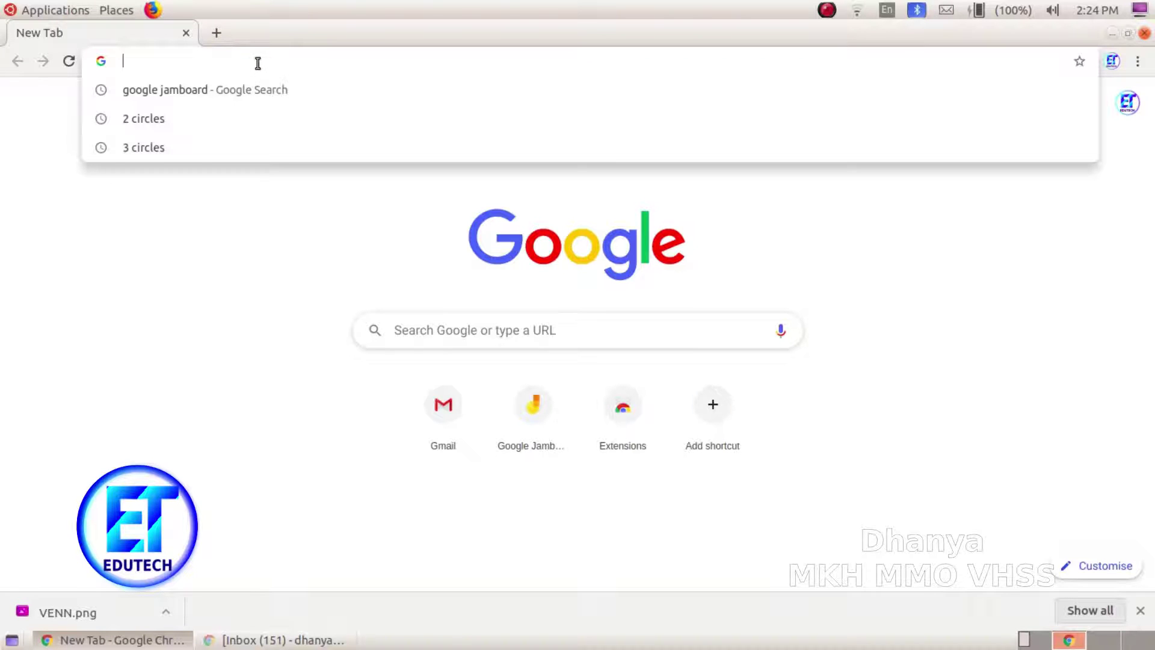
text(Jamboard.google.com)
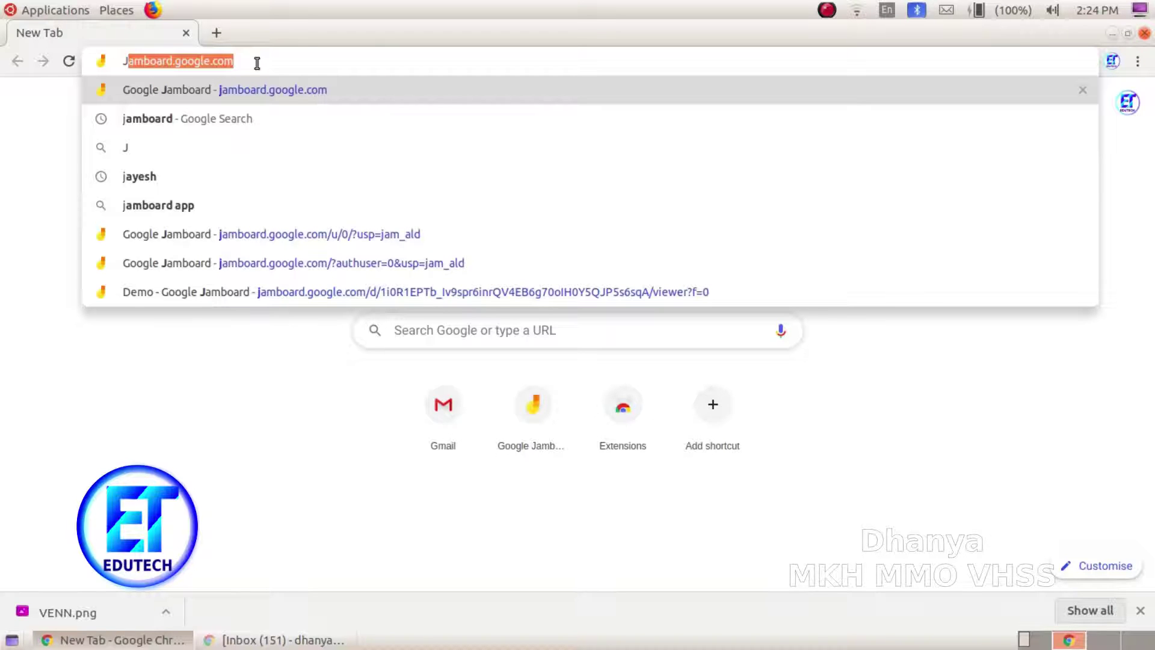
click(255, 63)
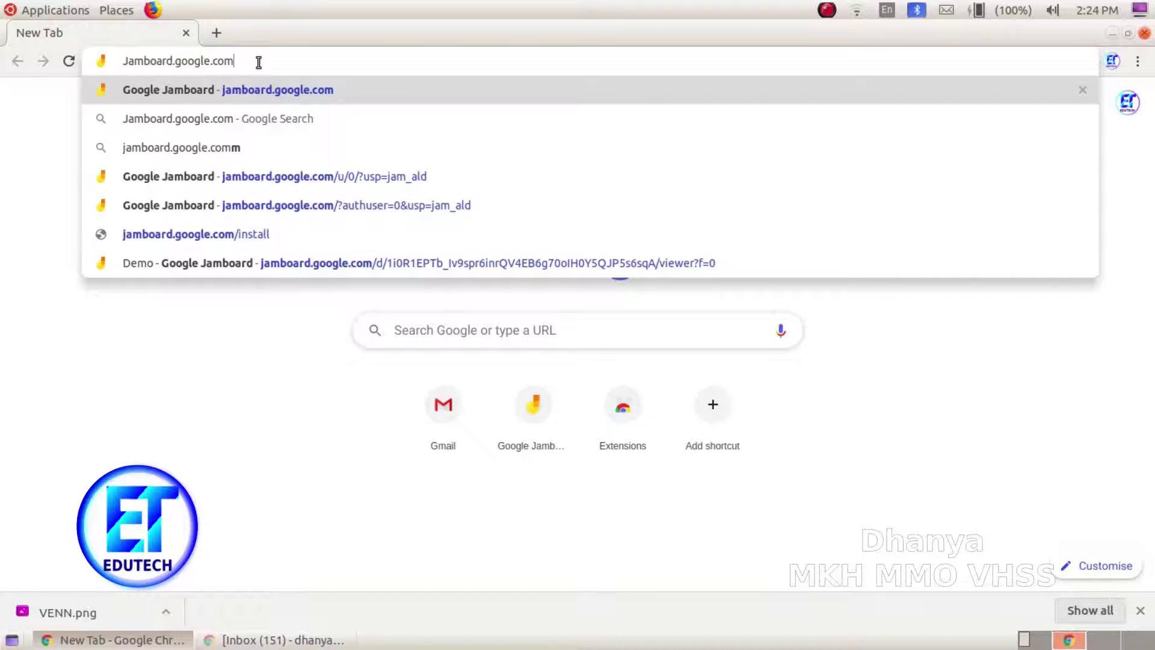
key(Return)
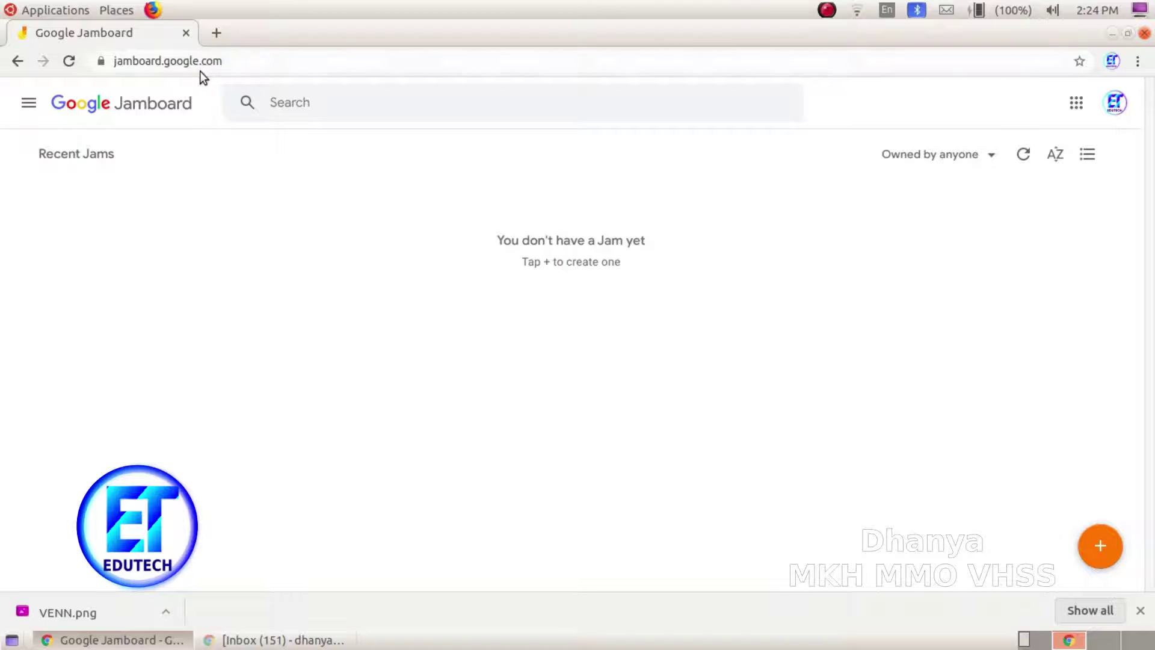
Step: Open Jamboard in a new tab from the Google apps list and create a new jam
click(216, 33)
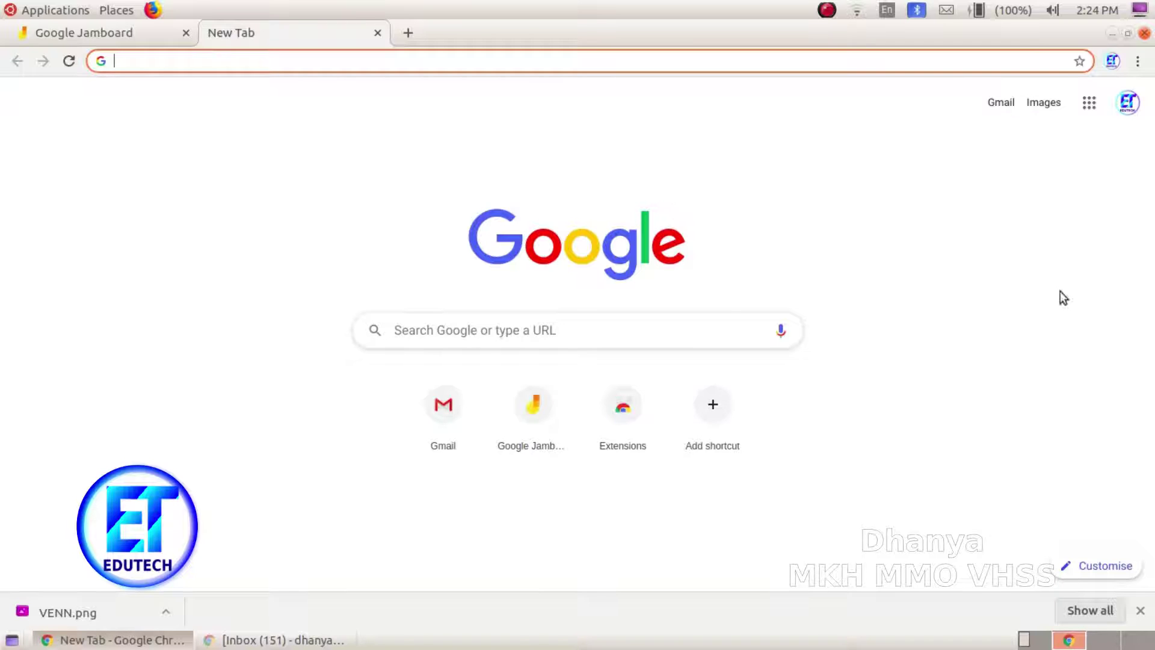
click(1089, 104)
scroll(1044, 231, down, 2)
scroll(1043, 230, down, 5)
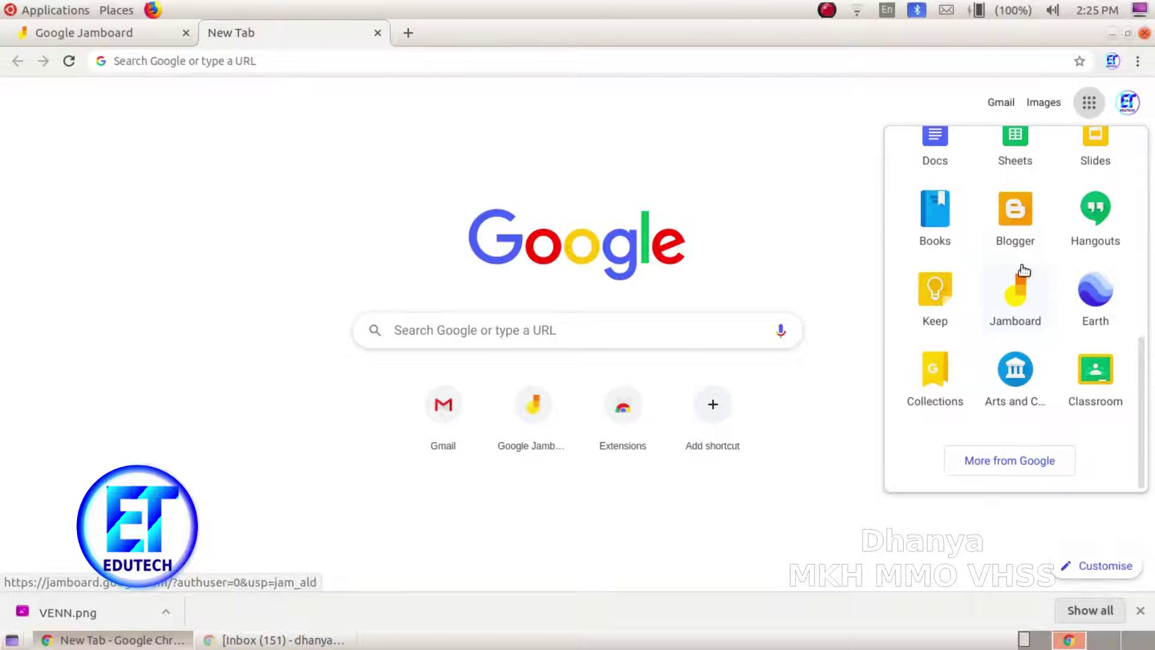
click(1028, 304)
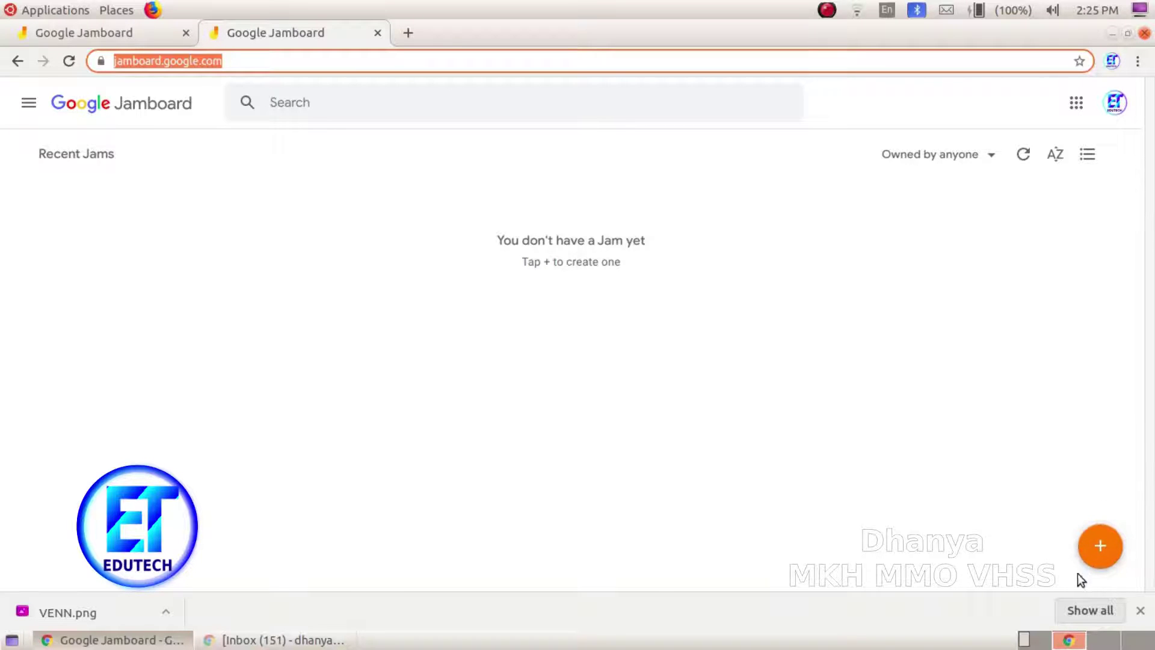
click(1100, 546)
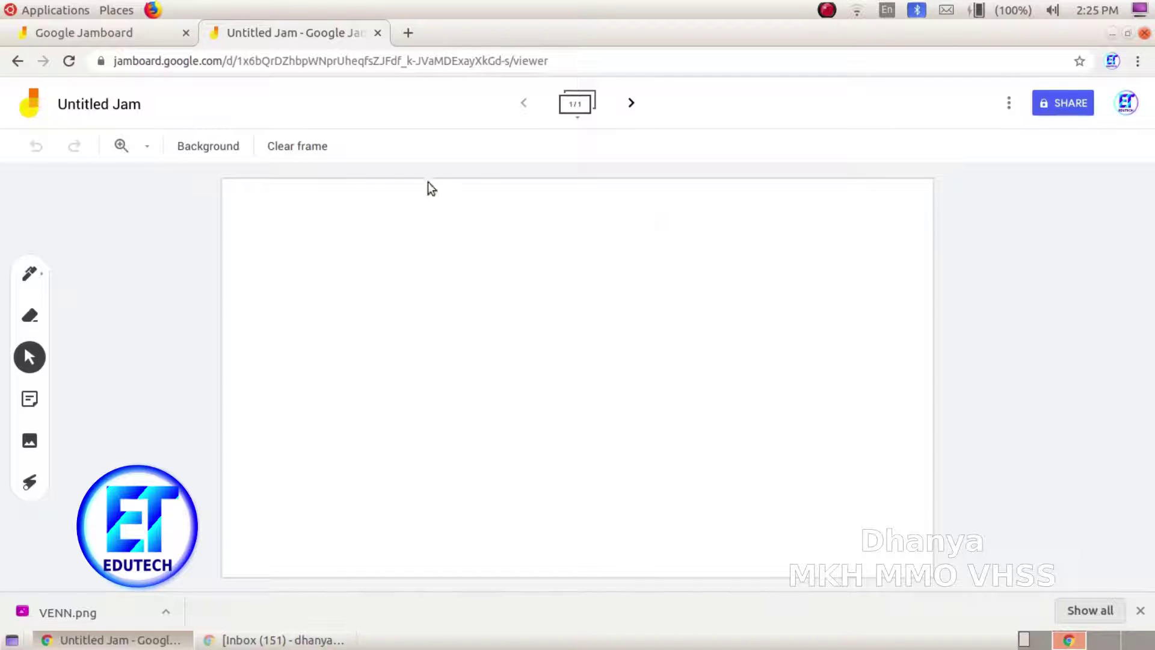
Step: Try the dotted and lined frame backgrounds, and set the background to black
click(203, 154)
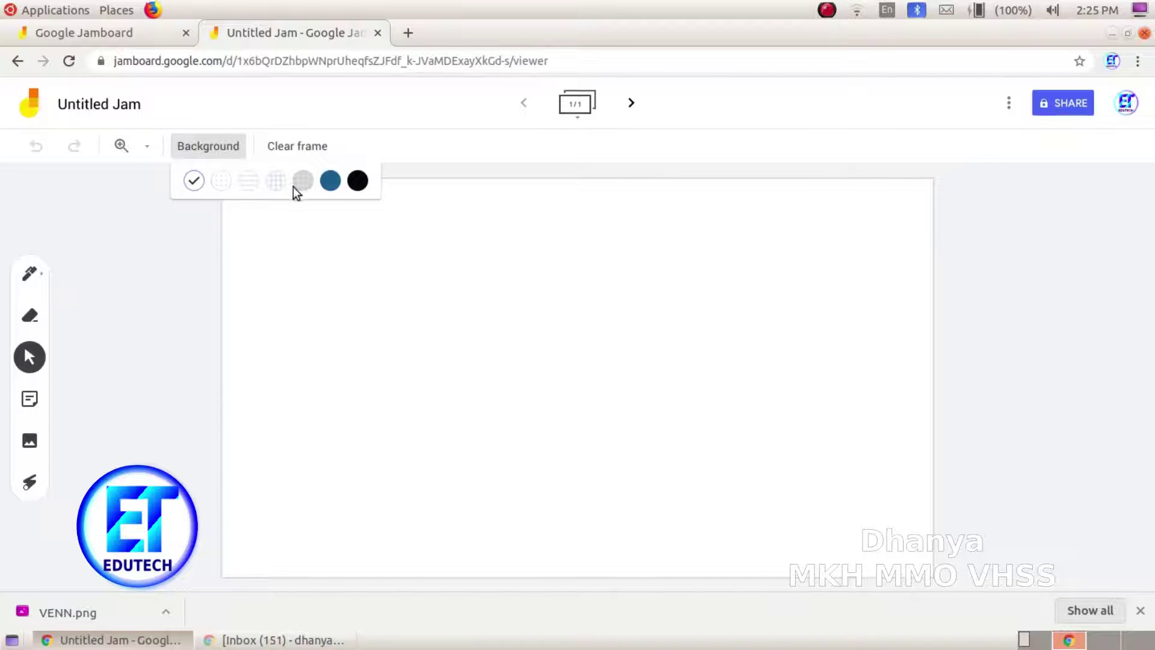
click(225, 186)
click(218, 155)
click(244, 177)
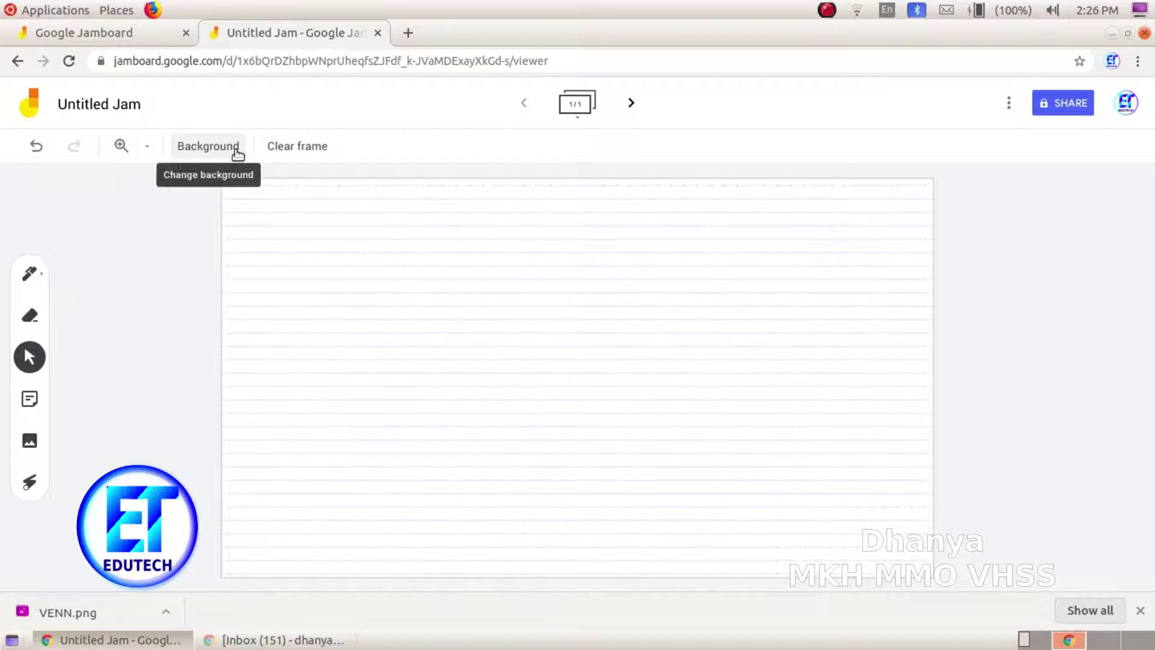
click(234, 152)
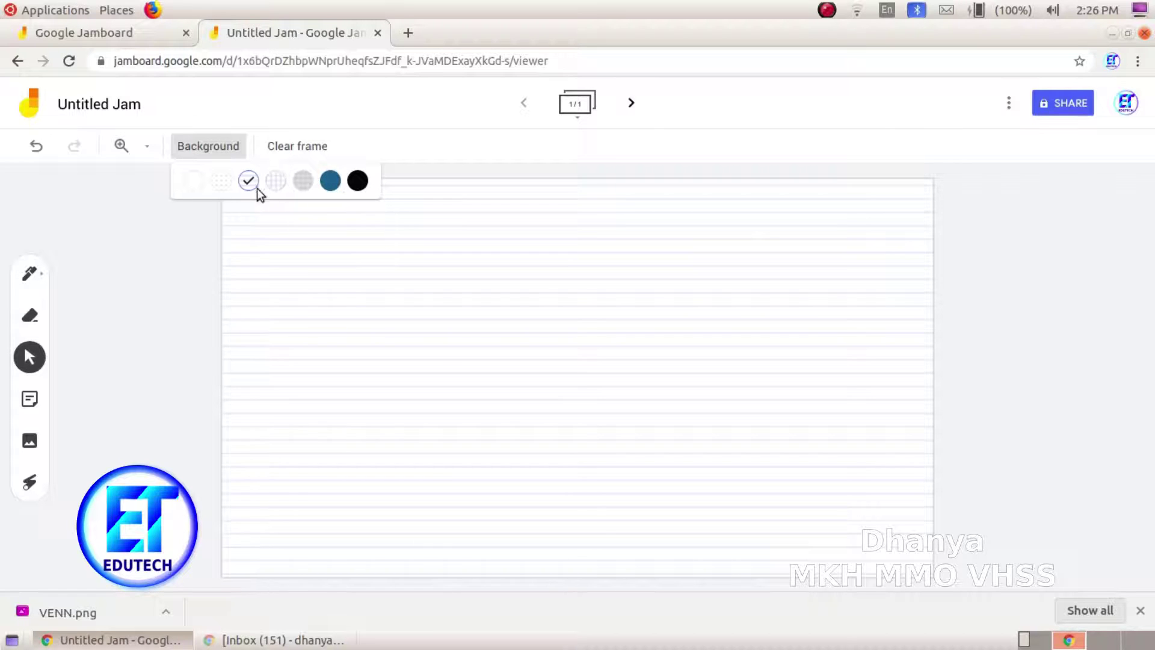
click(357, 181)
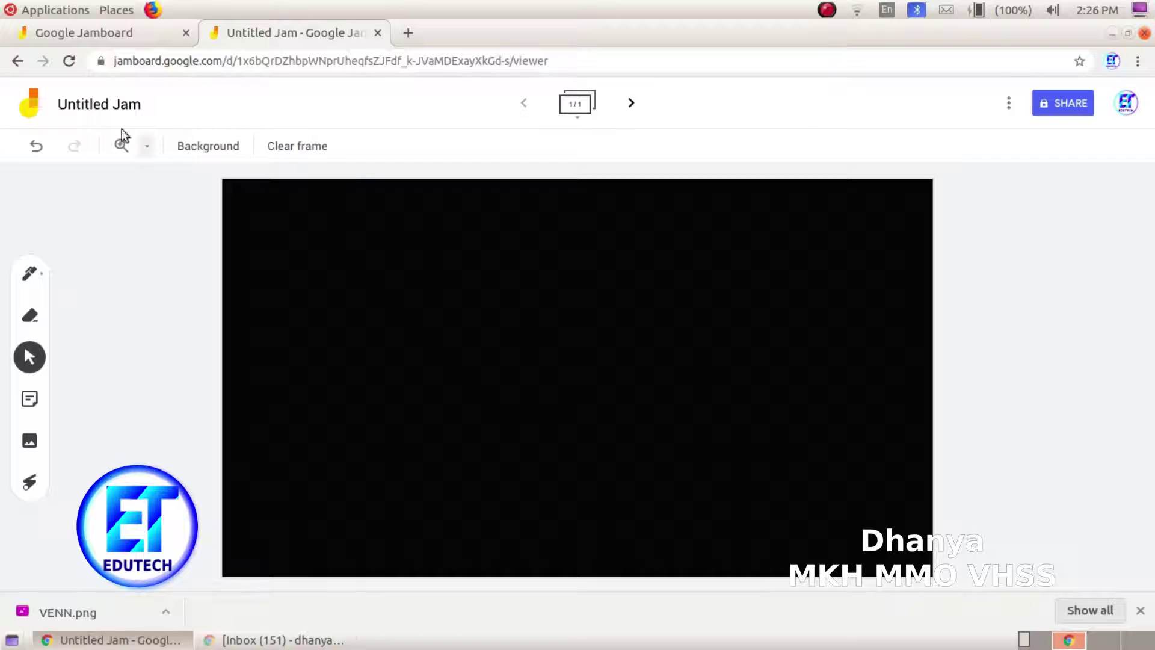
Step: Rename the jam as Demo
click(88, 107)
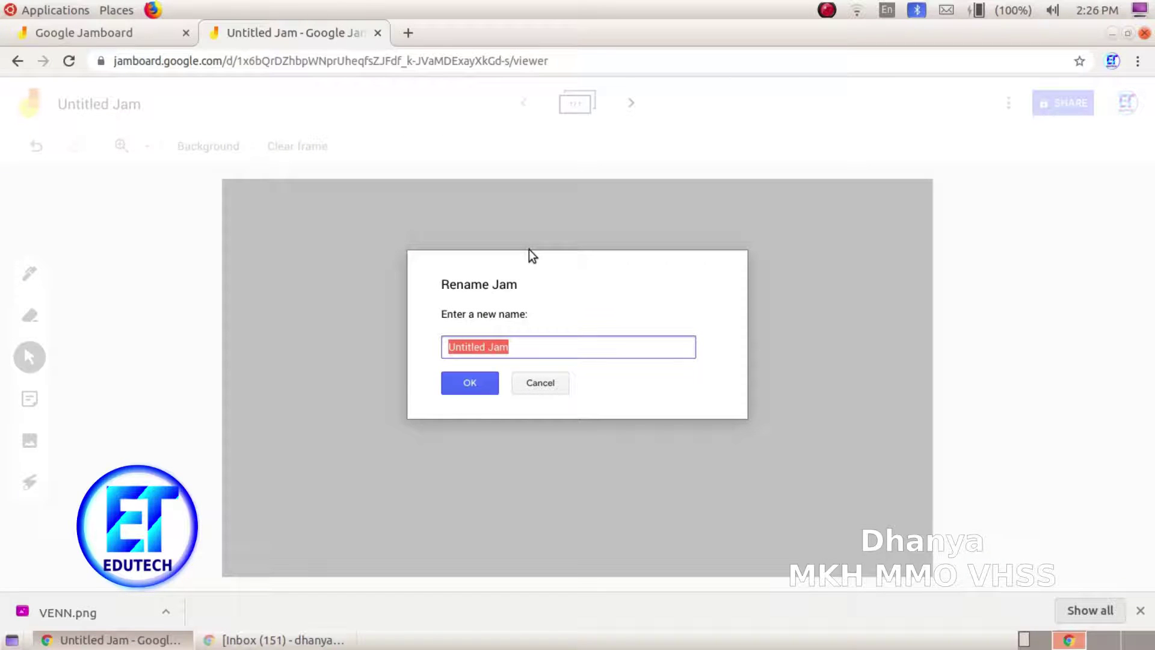
text(De)
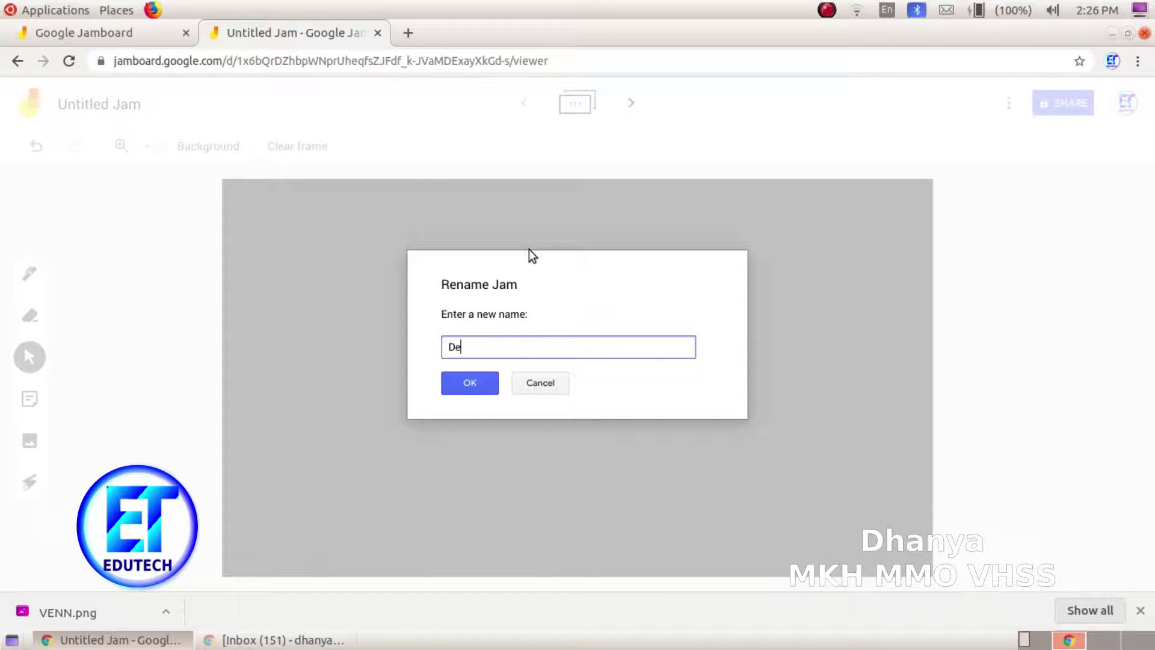
text(mo)
click(476, 384)
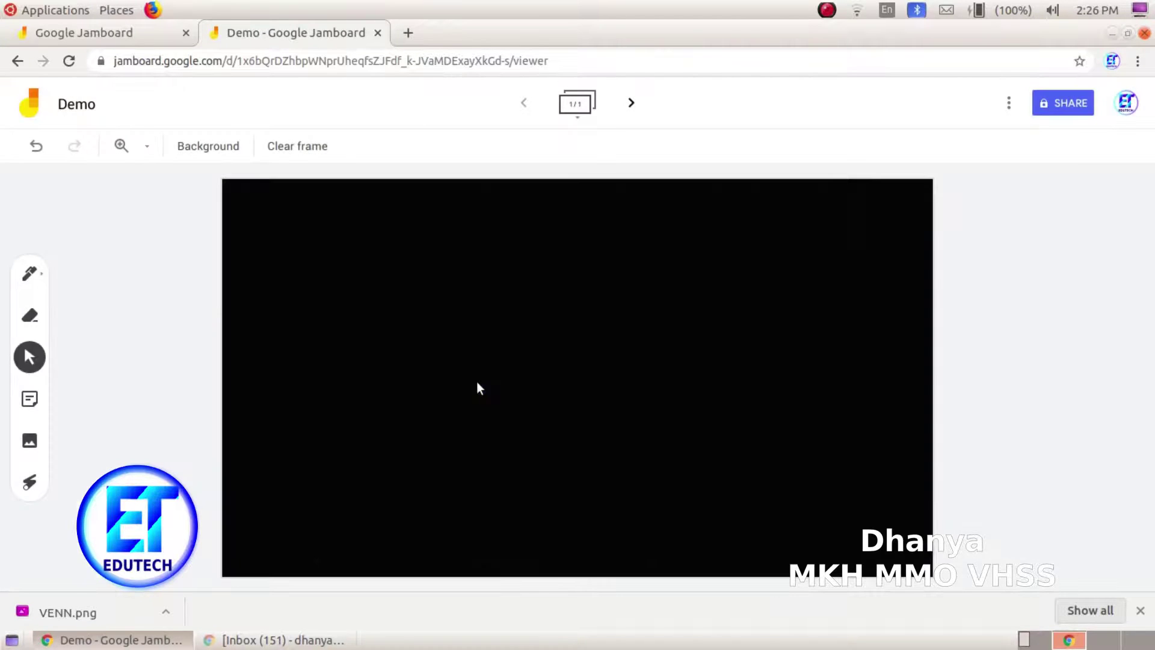
Step: Write CO2 with H2O below it on the frame's left half, using the white Marker
click(32, 283)
click(41, 278)
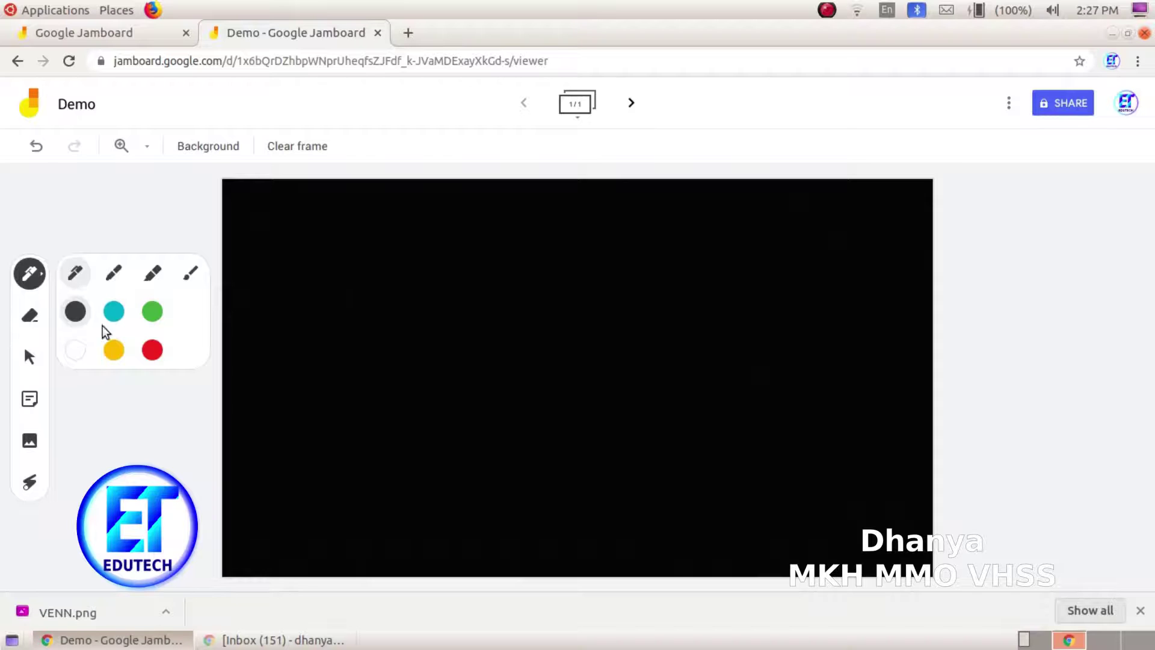
click(113, 275)
click(77, 356)
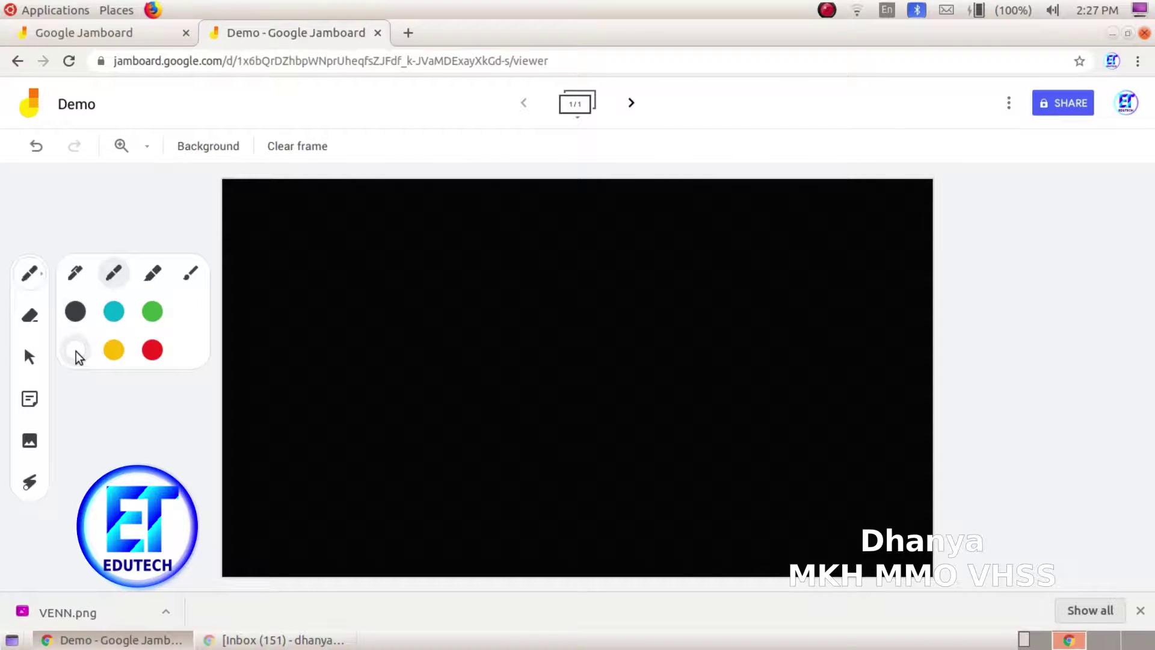
mouse_move(328, 277)
mouse_down()
mouse_move(306, 277)
mouse_move(315, 319)
mouse_move(337, 320)
mouse_move(346, 281)
mouse_move(386, 299)
mouse_move(351, 272)
mouse_move(417, 301)
mouse_move(421, 328)
mouse_move(446, 323)
mouse_up()
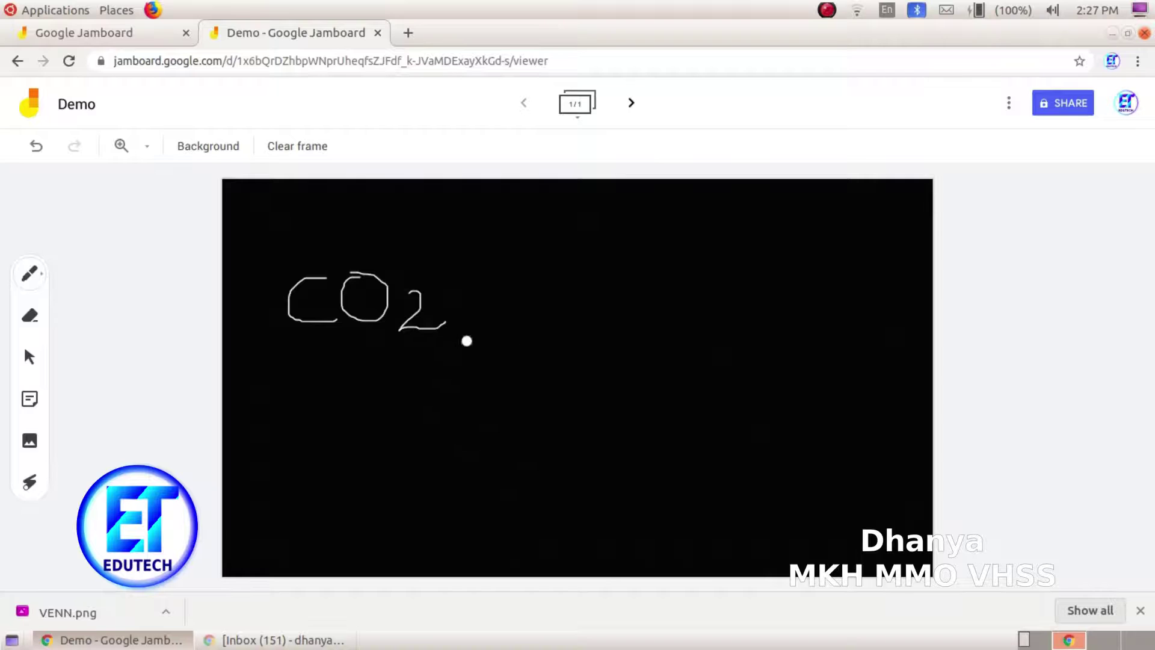
mouse_move(299, 392)
mouse_down()
mouse_move(303, 446)
mouse_move(330, 411)
mouse_move(331, 440)
mouse_move(331, 415)
mouse_move(360, 445)
mouse_move(397, 445)
mouse_up()
mouse_move(420, 395)
mouse_down()
mouse_move(404, 399)
mouse_move(446, 400)
mouse_move(421, 395)
mouse_up()
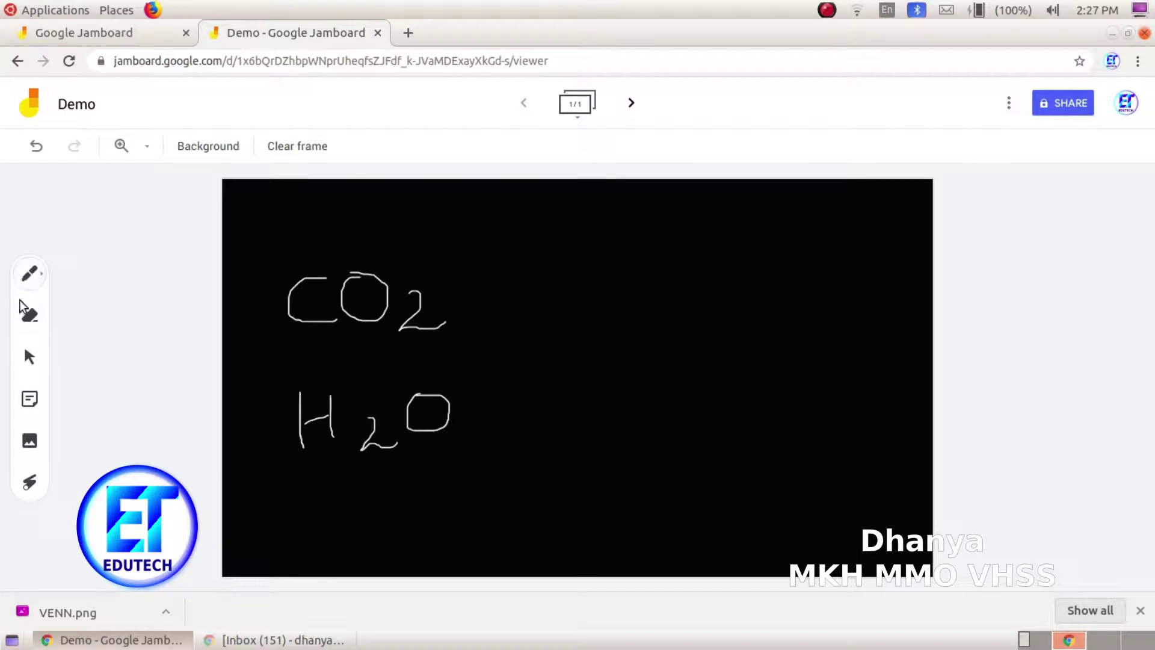
Step: Erase the 2 in H2O and rewrite it with the yellow Pen, and draw a yellow arrow pointing right from CO2
click(26, 317)
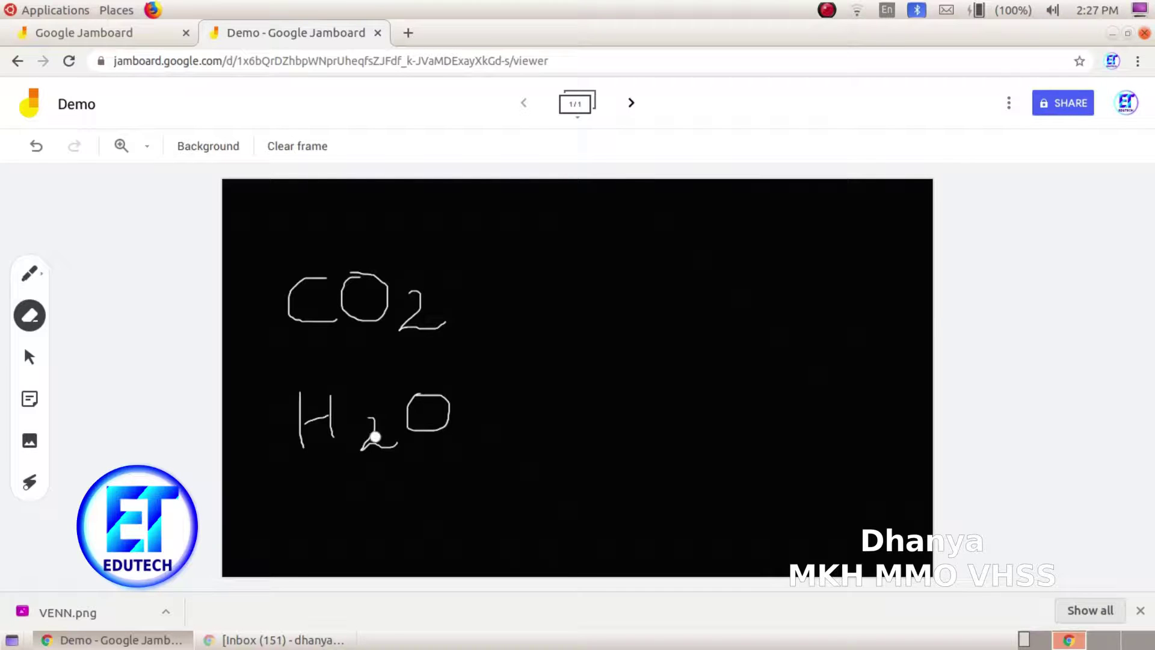
mouse_move(359, 456)
mouse_down()
mouse_move(375, 415)
mouse_move(404, 459)
mouse_up()
click(29, 274)
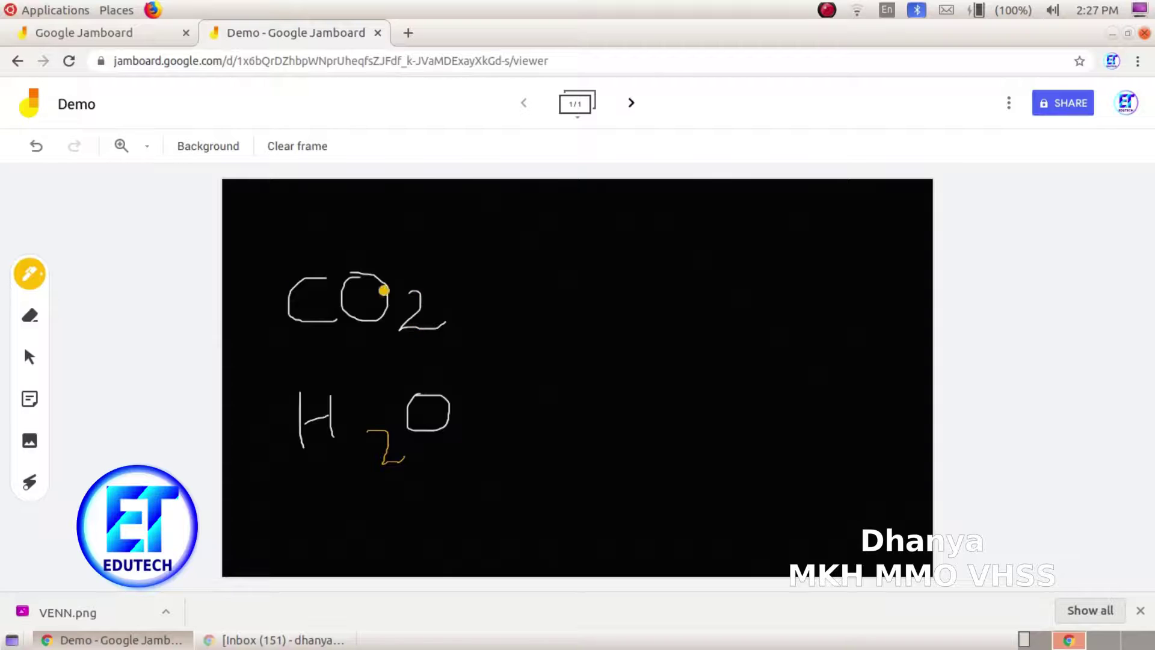
mouse_move(454, 303)
mouse_down()
mouse_move(544, 301)
mouse_move(518, 319)
mouse_up()
Step: Underline CO2 with a red Highlighter stroke
click(25, 278)
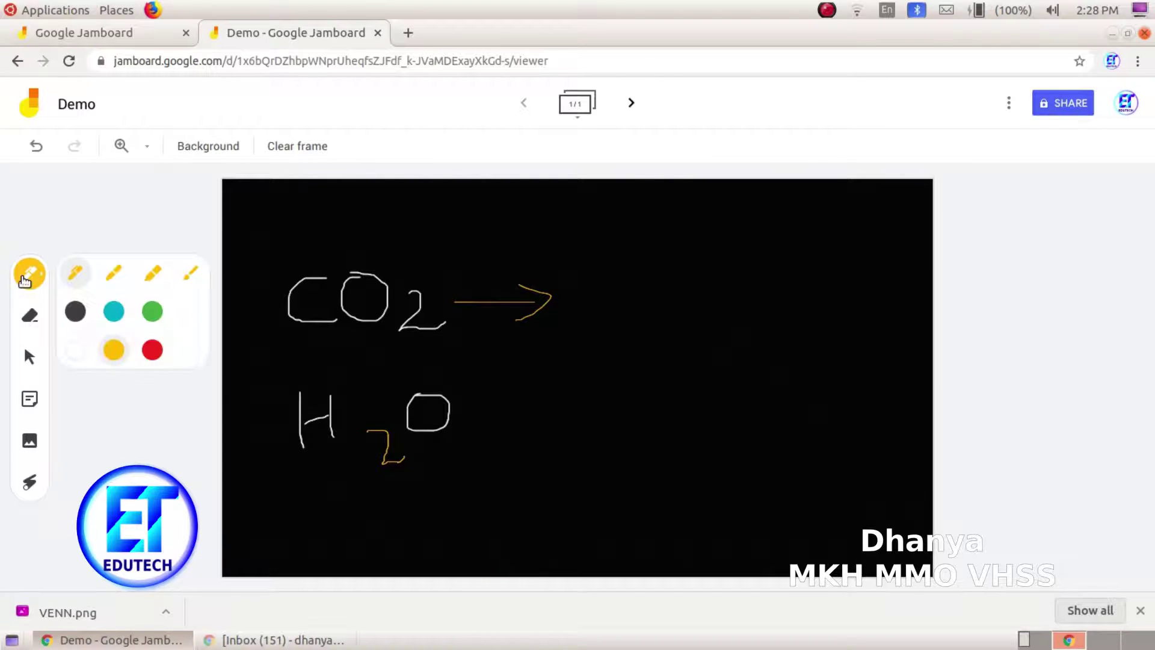
click(151, 279)
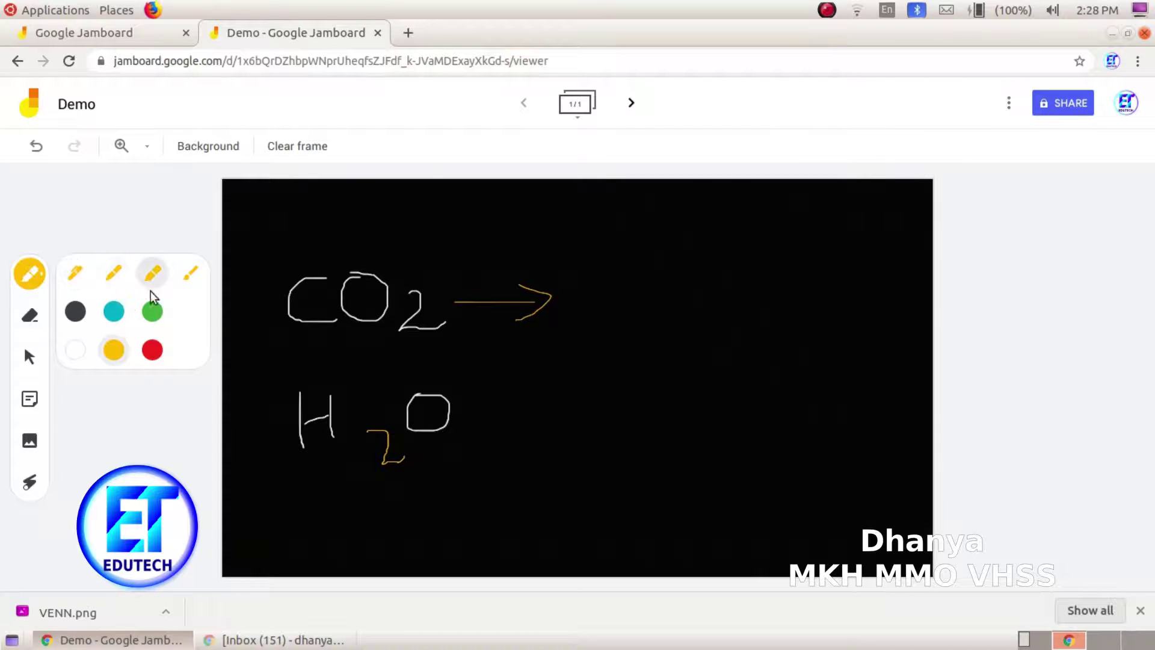
click(152, 349)
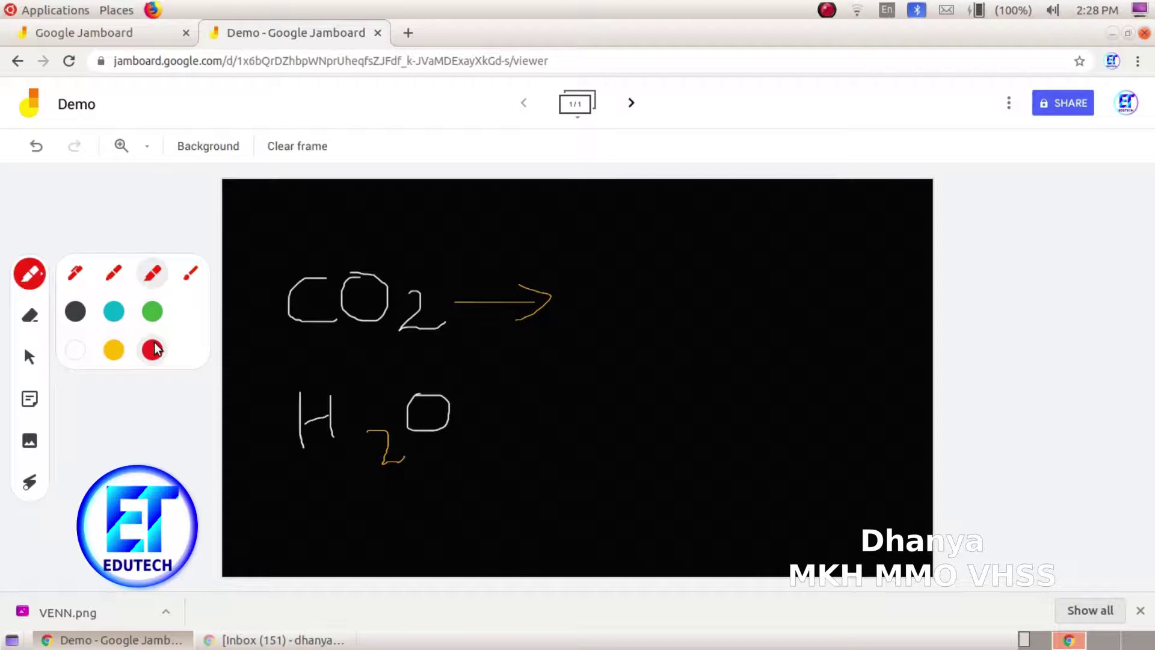
drag(281, 353, 451, 355)
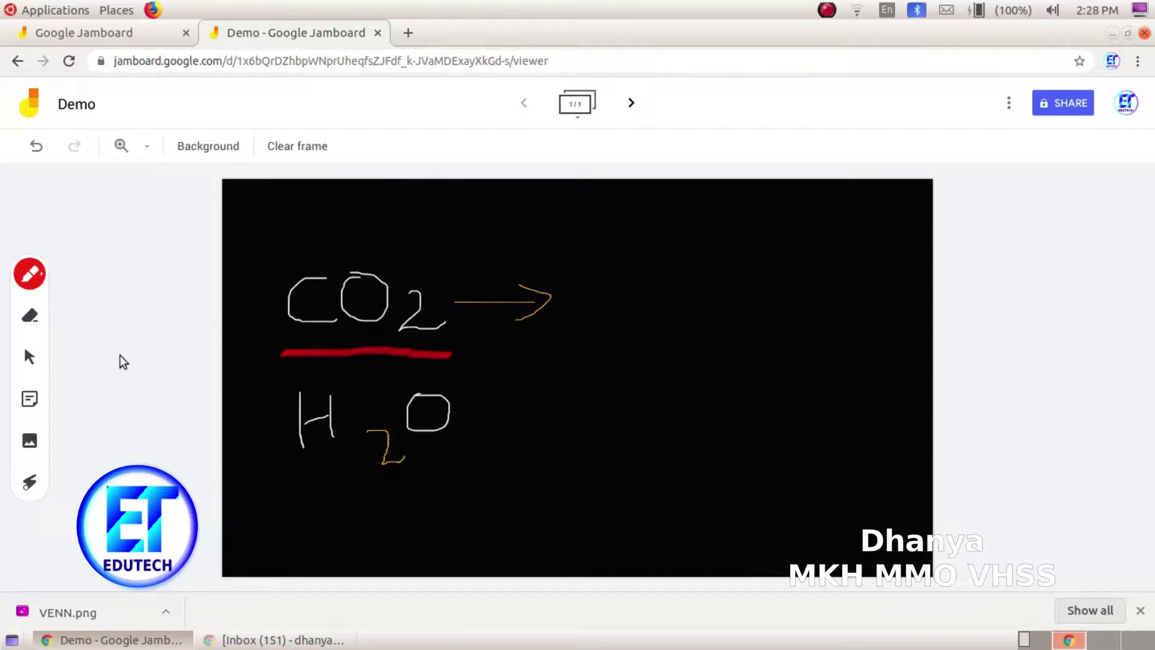
Step: Paint a short curved stroke beside H2O with the teal Brush
click(29, 274)
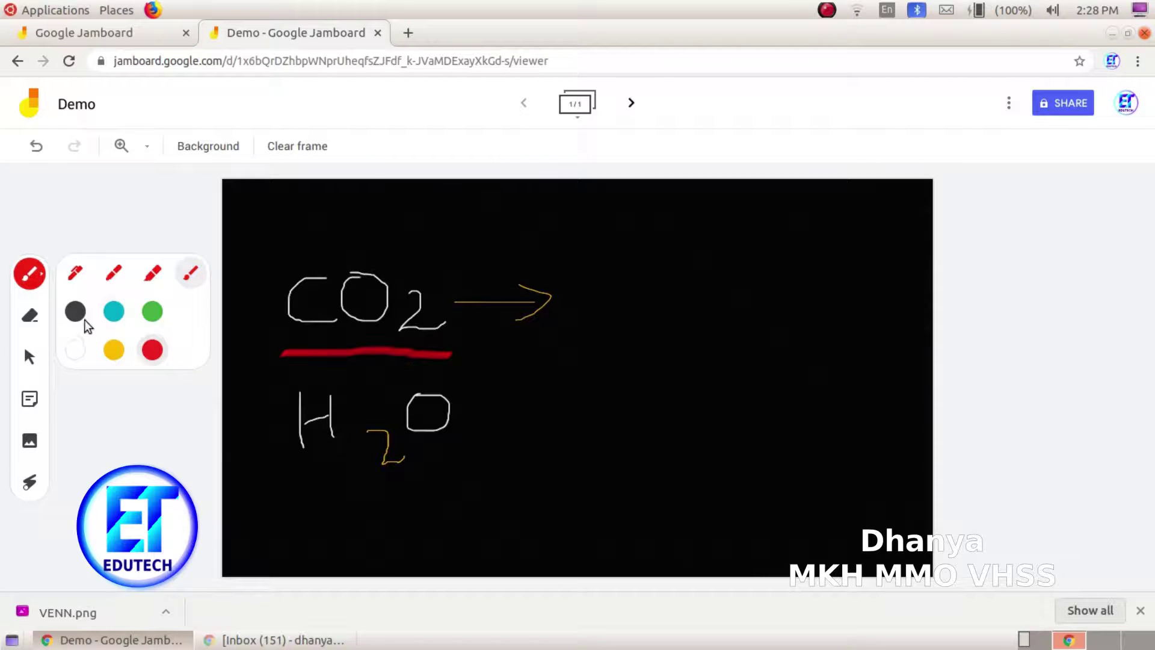
click(113, 311)
drag(486, 432, 504, 468)
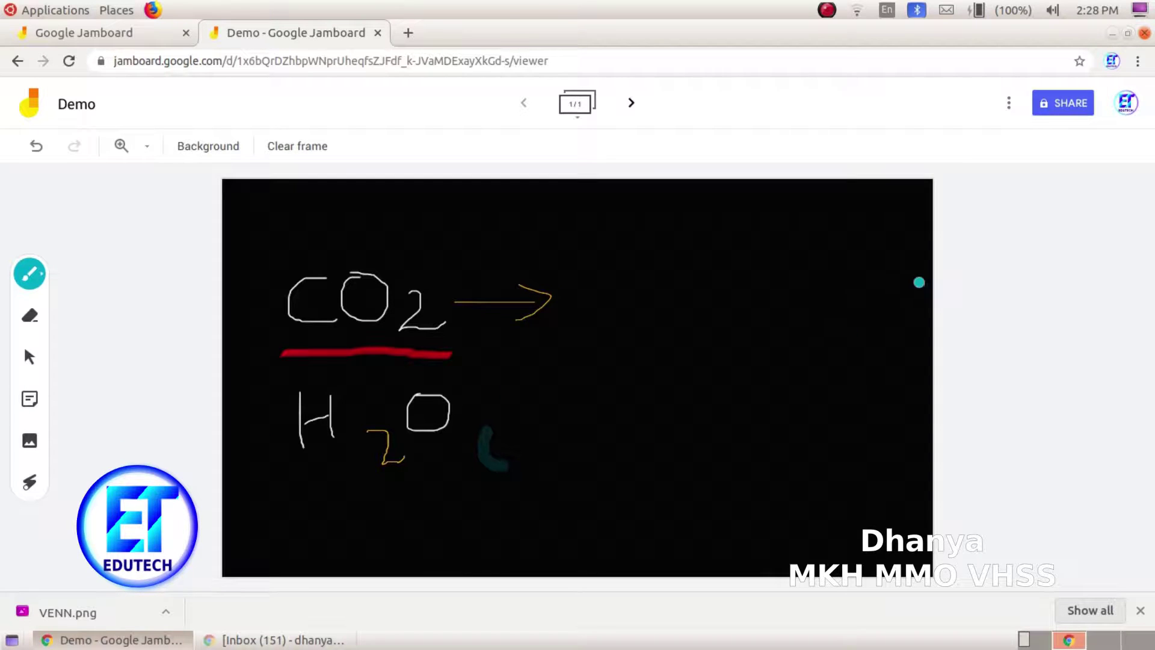
Step: Add a light blue sticky note reading EDUTECH to the frame and dismiss the next blank note
click(28, 405)
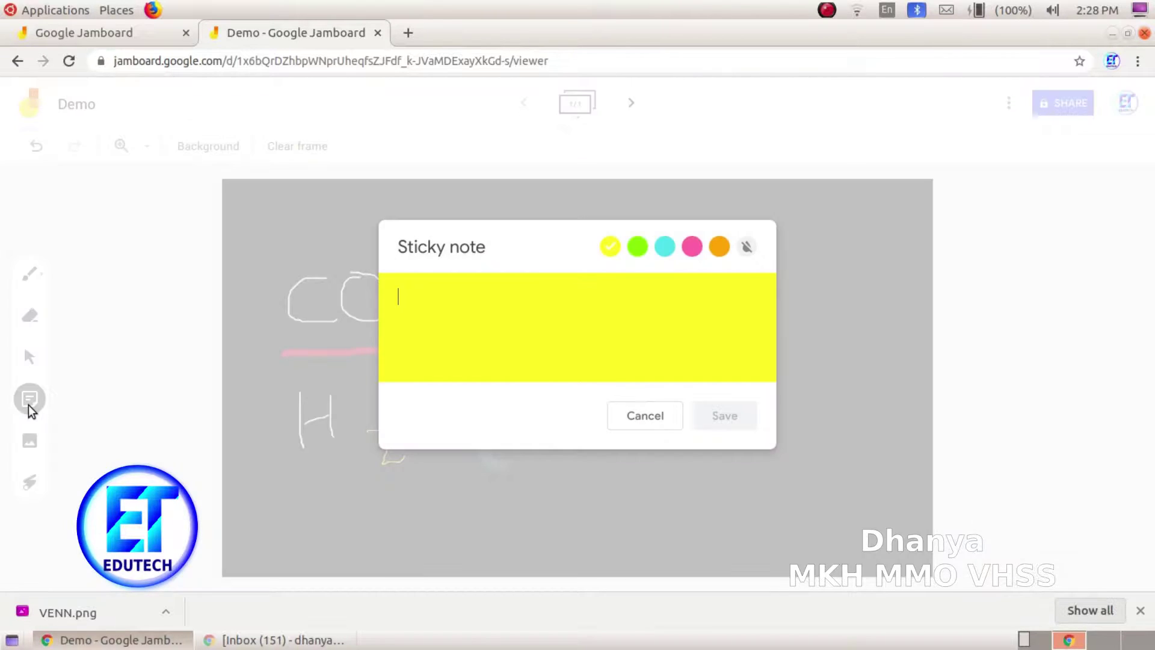
click(661, 249)
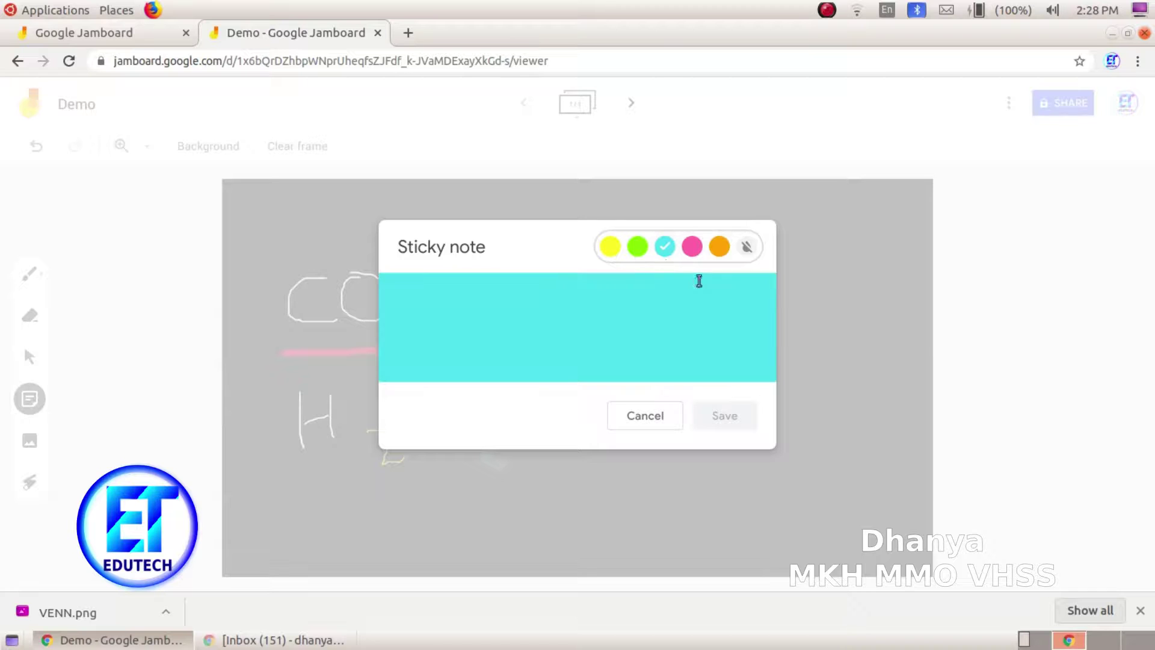
click(536, 296)
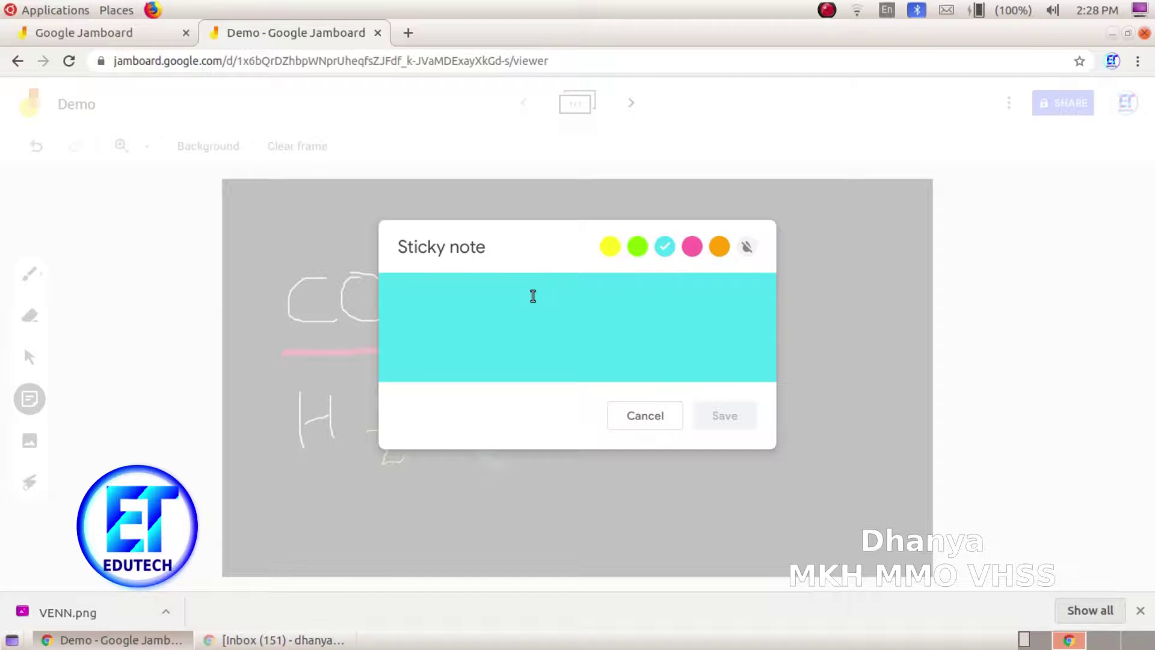
text(ED)
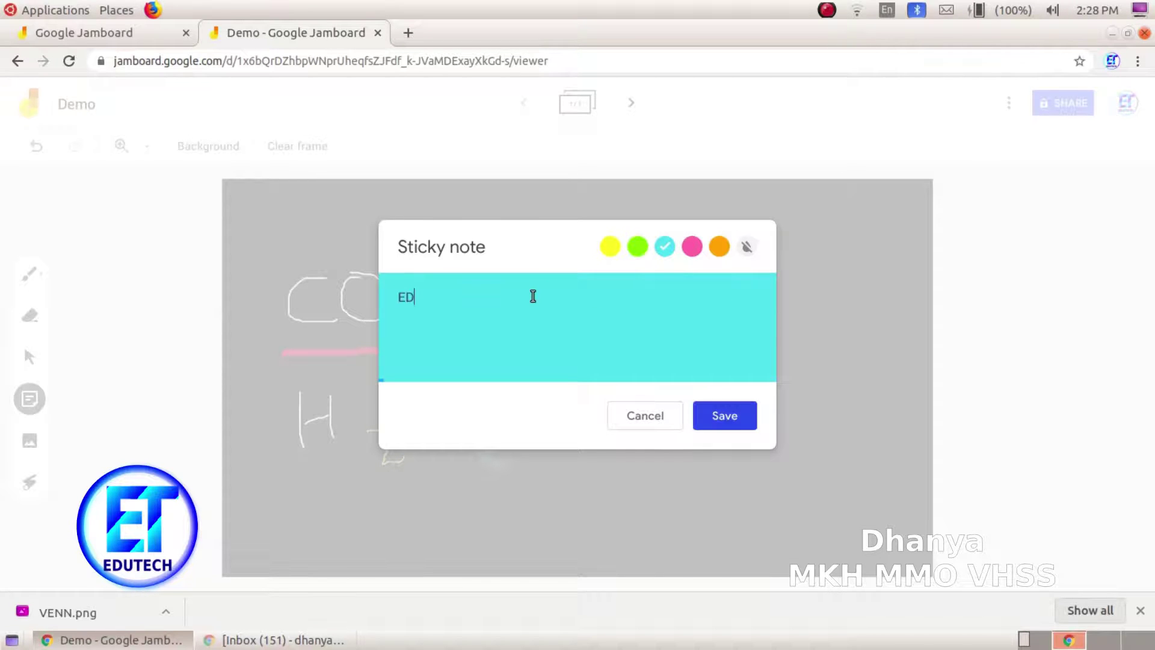
text(UTECH)
click(727, 420)
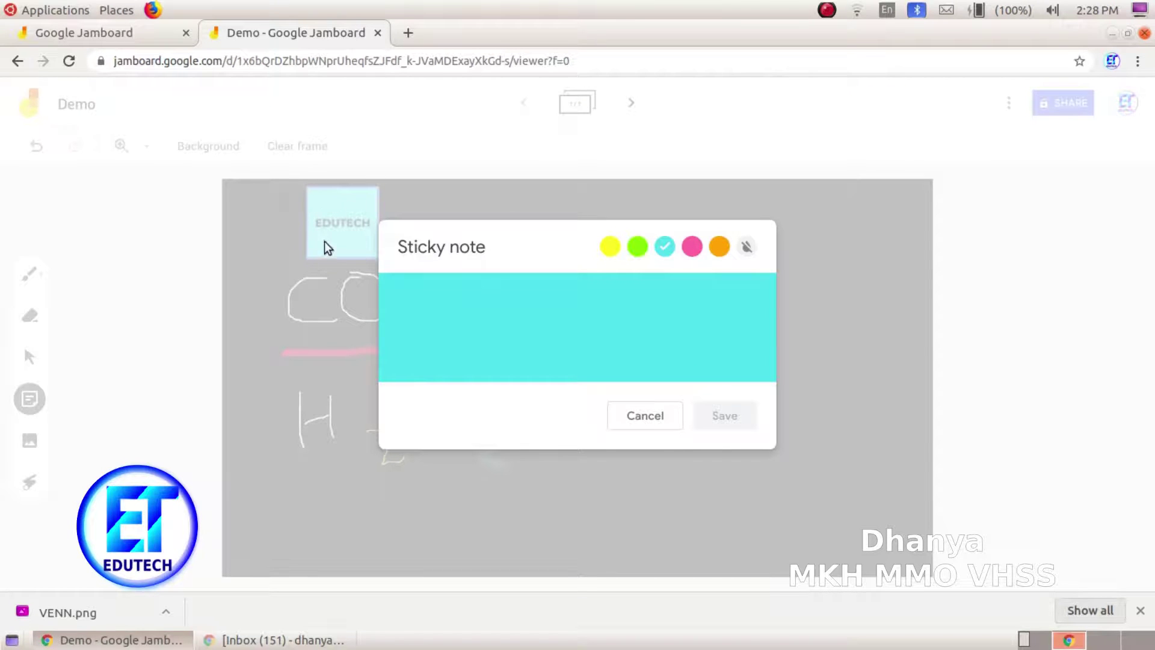
click(647, 416)
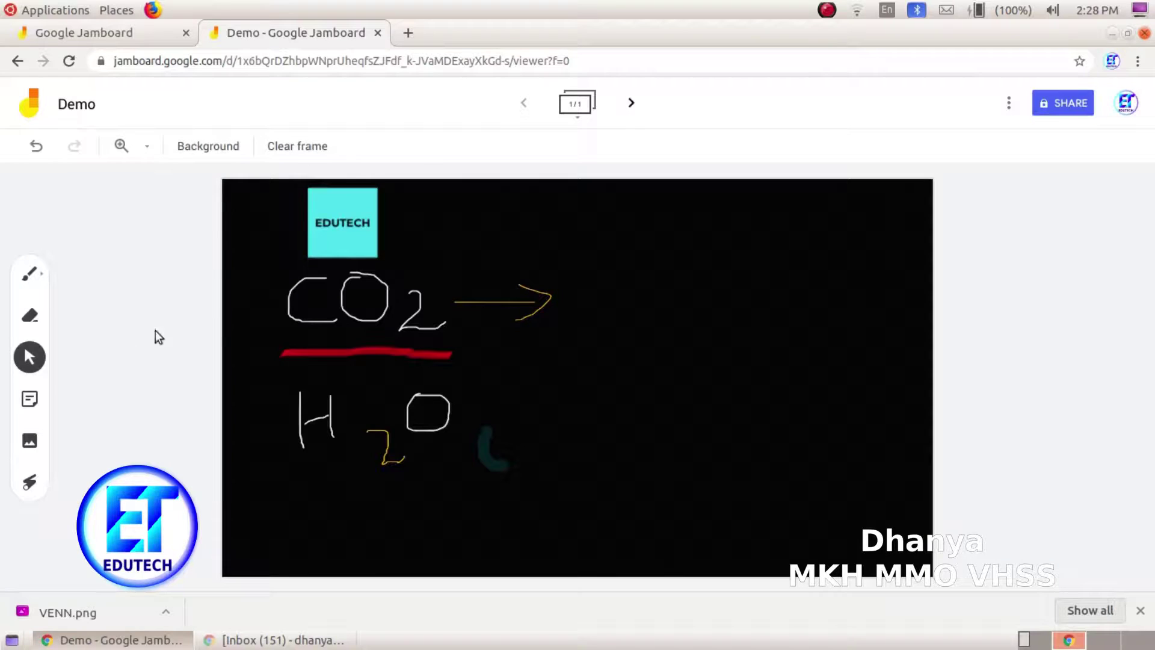
Step: Move the EDUTECH sticky note to the right part of the frame and enlarge it
click(336, 229)
drag(338, 223, 777, 350)
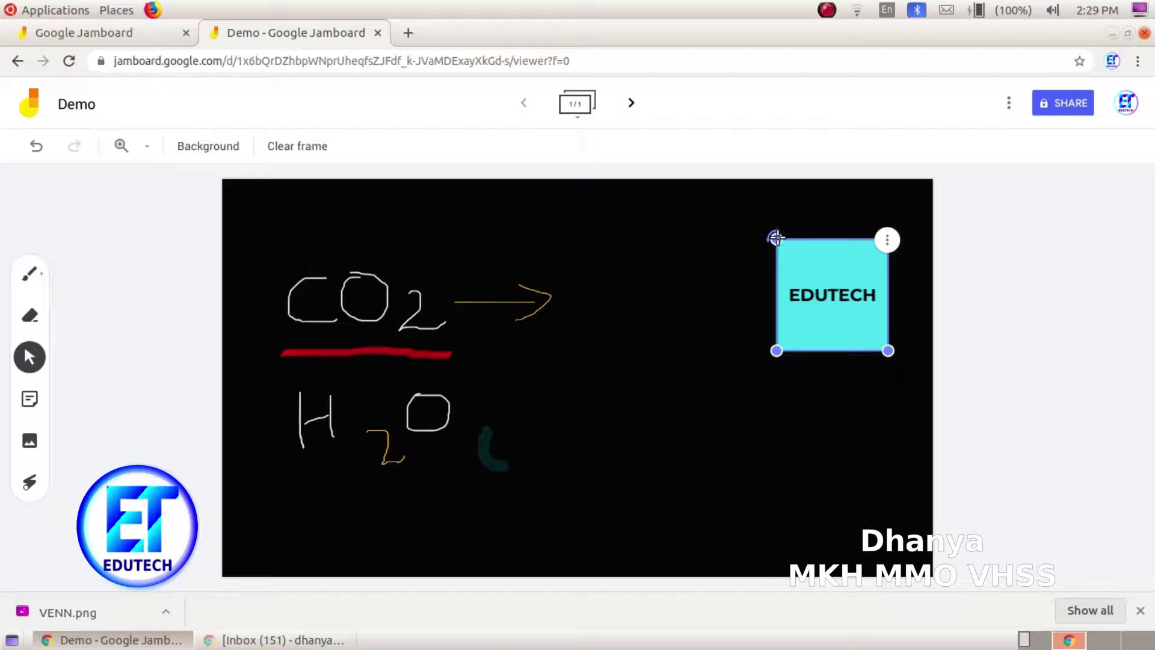
Step: Rotate the EDUTECH sticky note slightly counterclockwise and change its colour to yellow
mouse_move(776, 237)
mouse_down()
mouse_move(738, 291)
mouse_move(754, 243)
mouse_move(759, 252)
mouse_up()
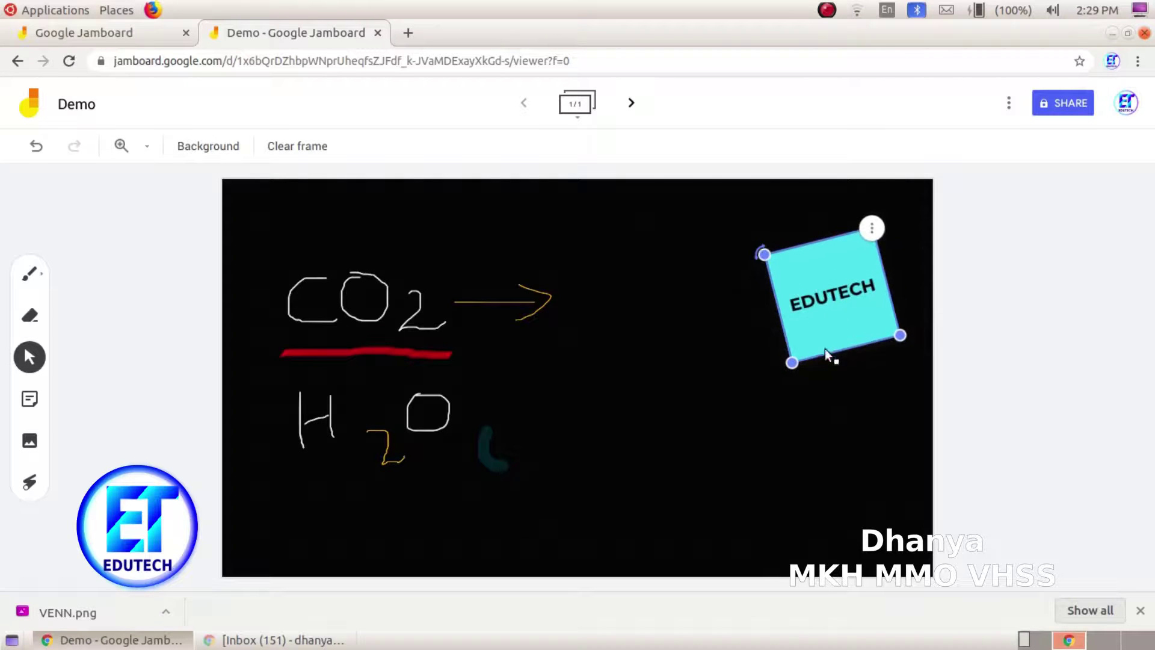
click(870, 234)
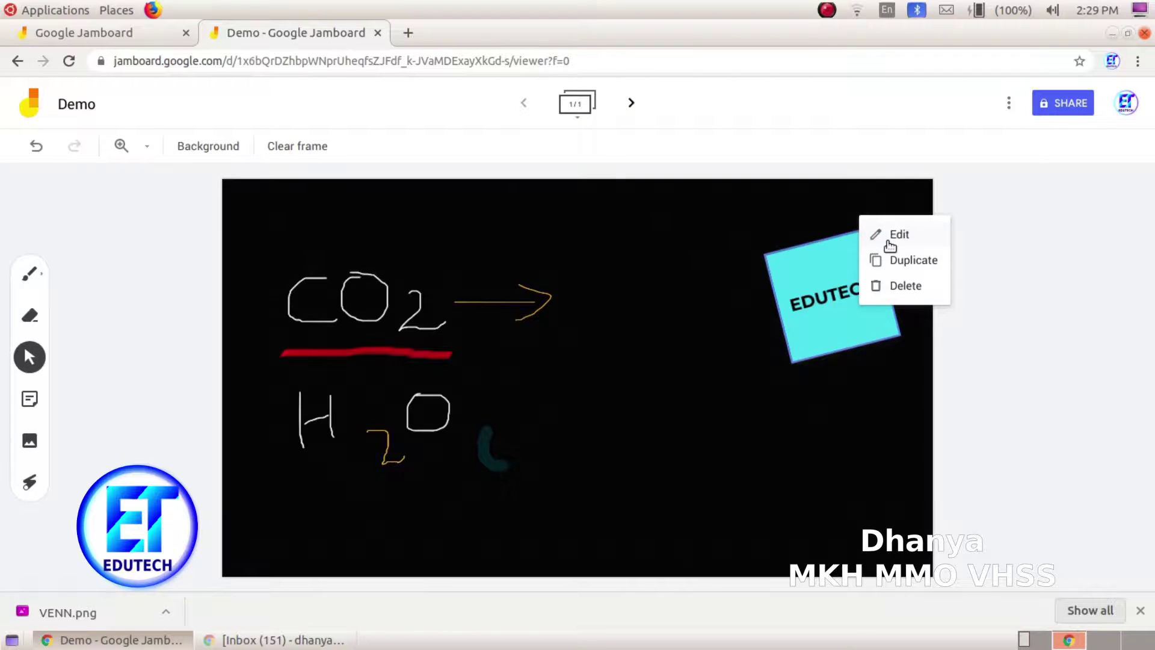
click(890, 237)
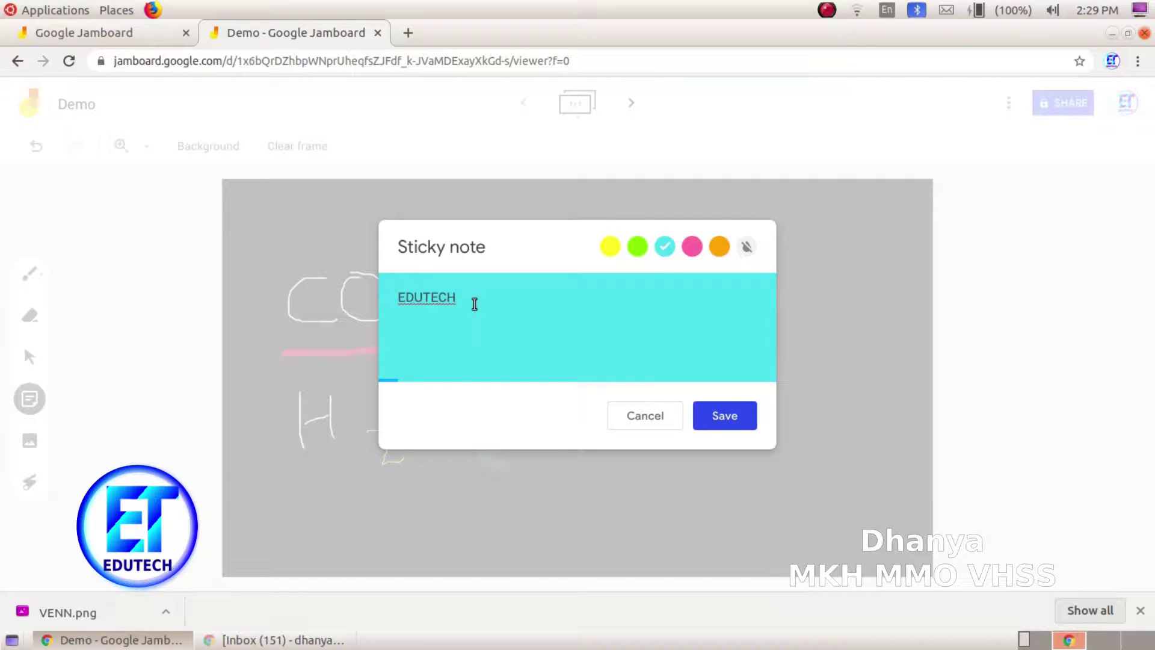
click(609, 246)
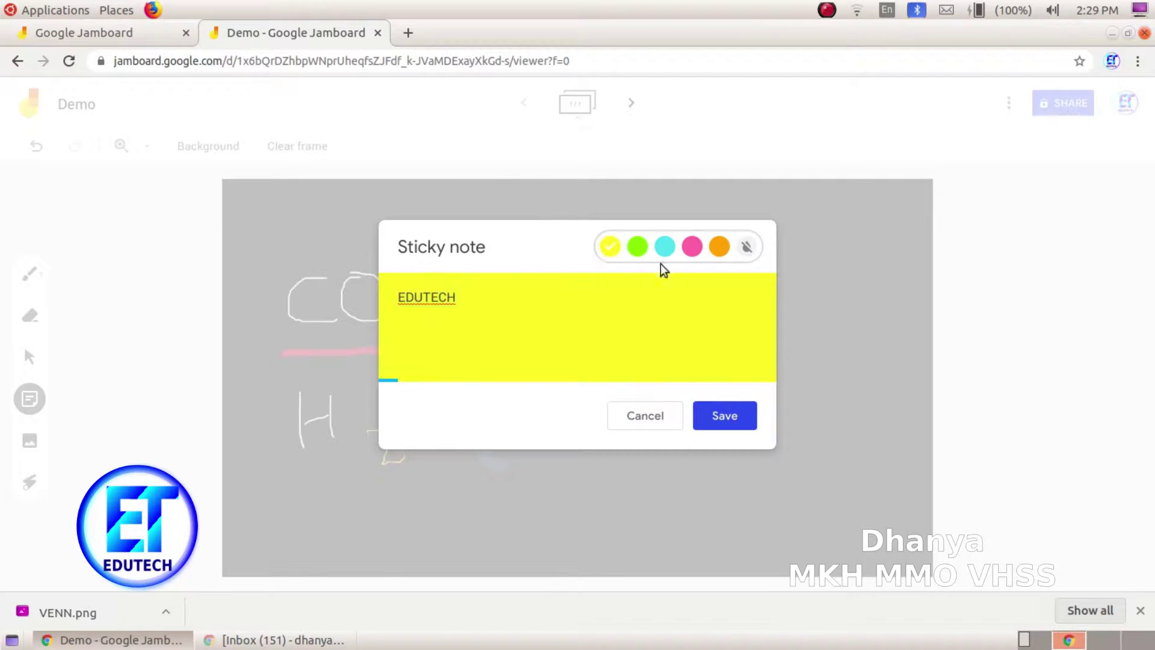
click(731, 413)
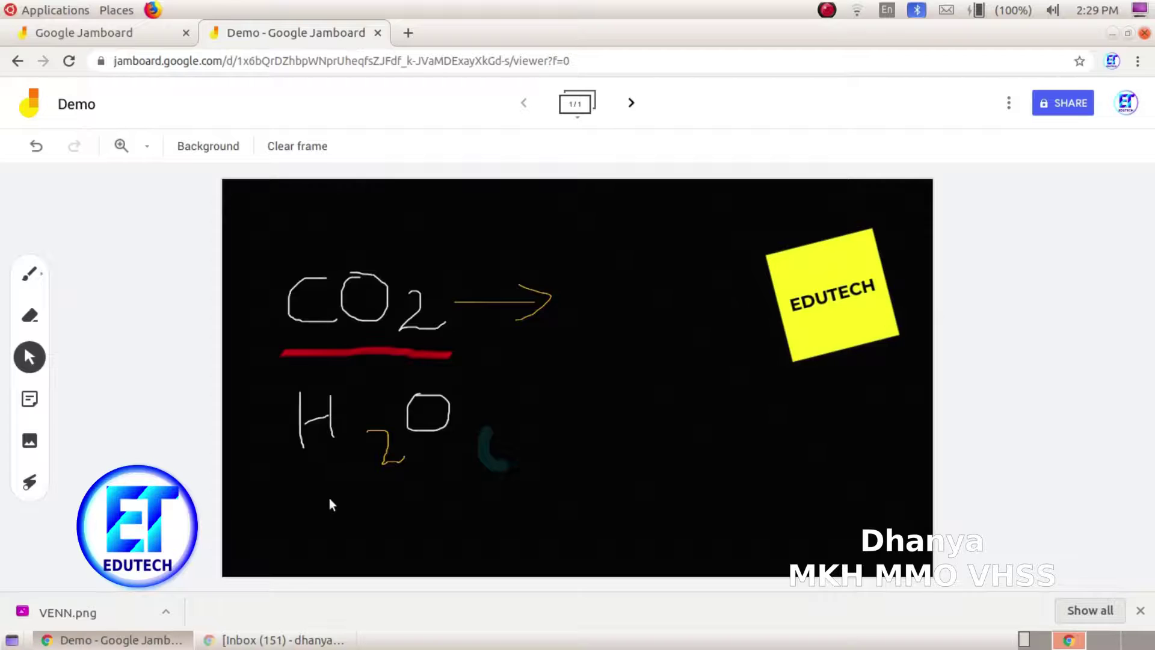
Step: Add a light blue sticky note reading DEMO to the frame and dismiss the next blank note
click(30, 398)
click(667, 248)
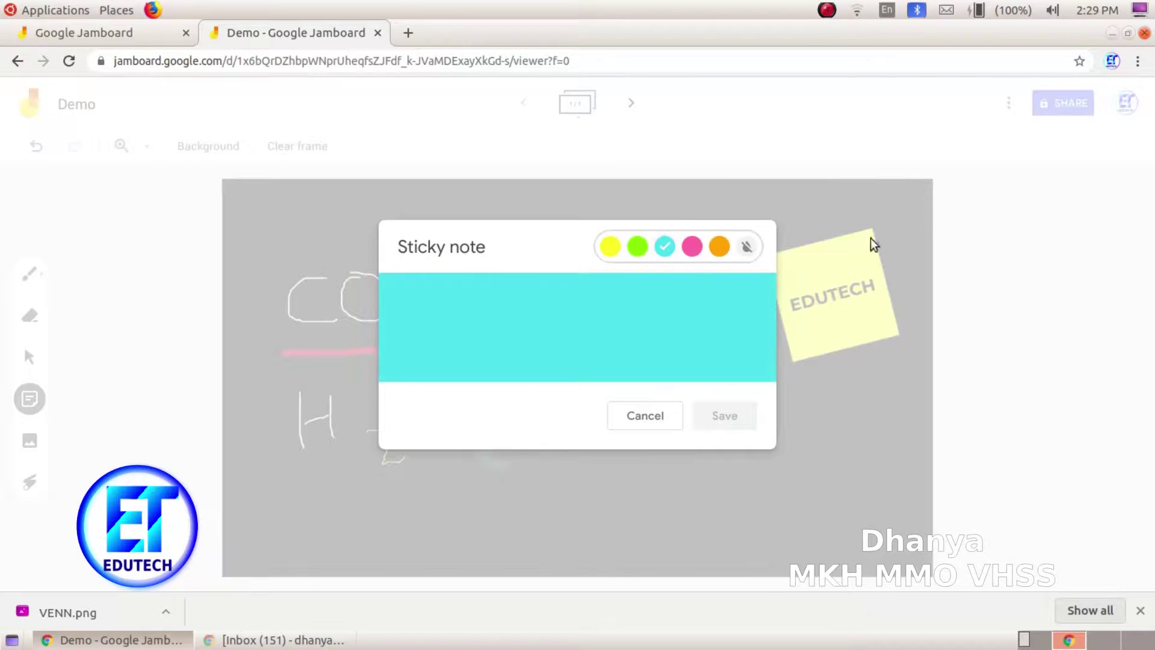
click(527, 342)
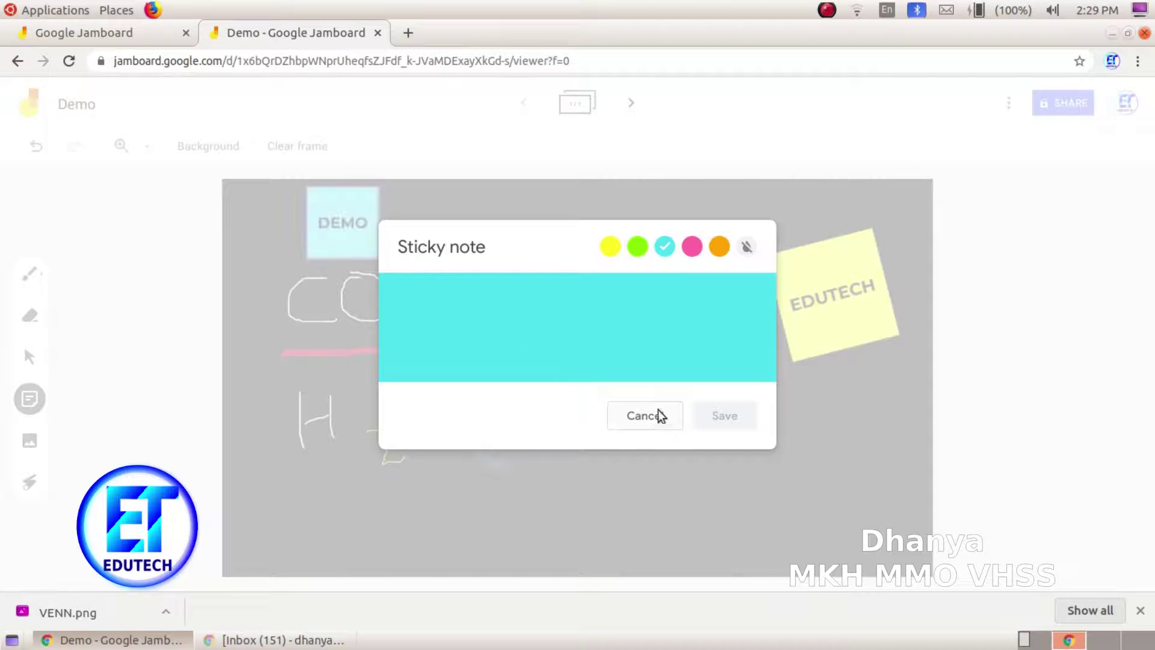
click(655, 415)
Step: Enlarge the DEMO sticky note slightly and move it below H2O in the frame's lower-left corner
click(331, 238)
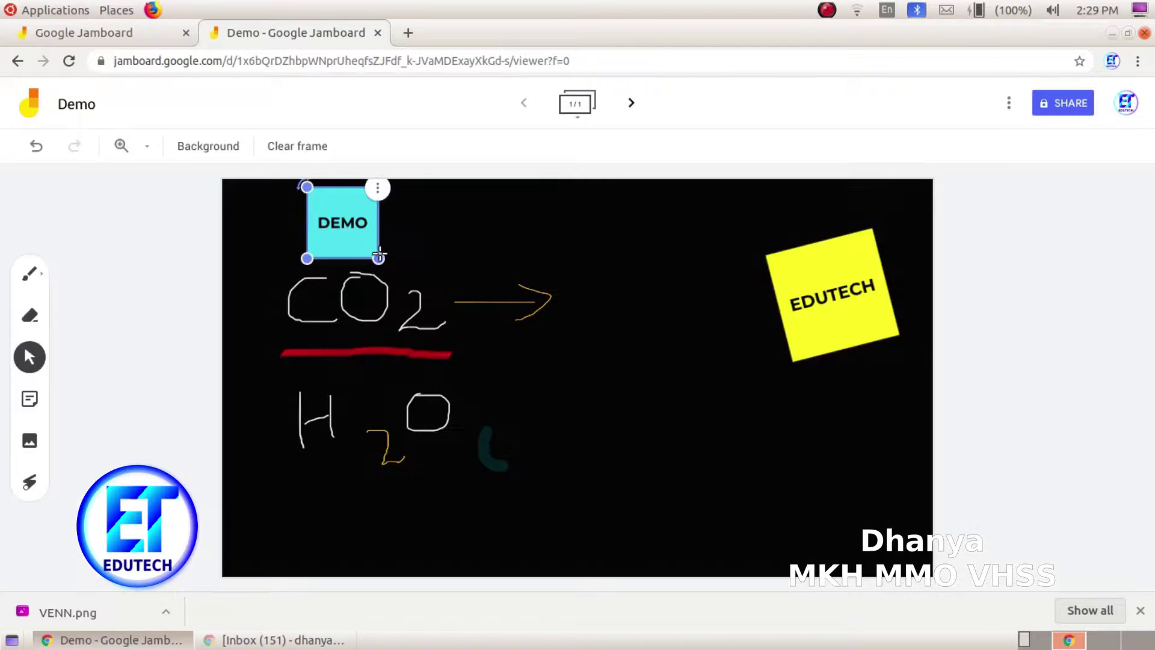
drag(377, 257, 396, 278)
drag(374, 233, 296, 509)
click(24, 363)
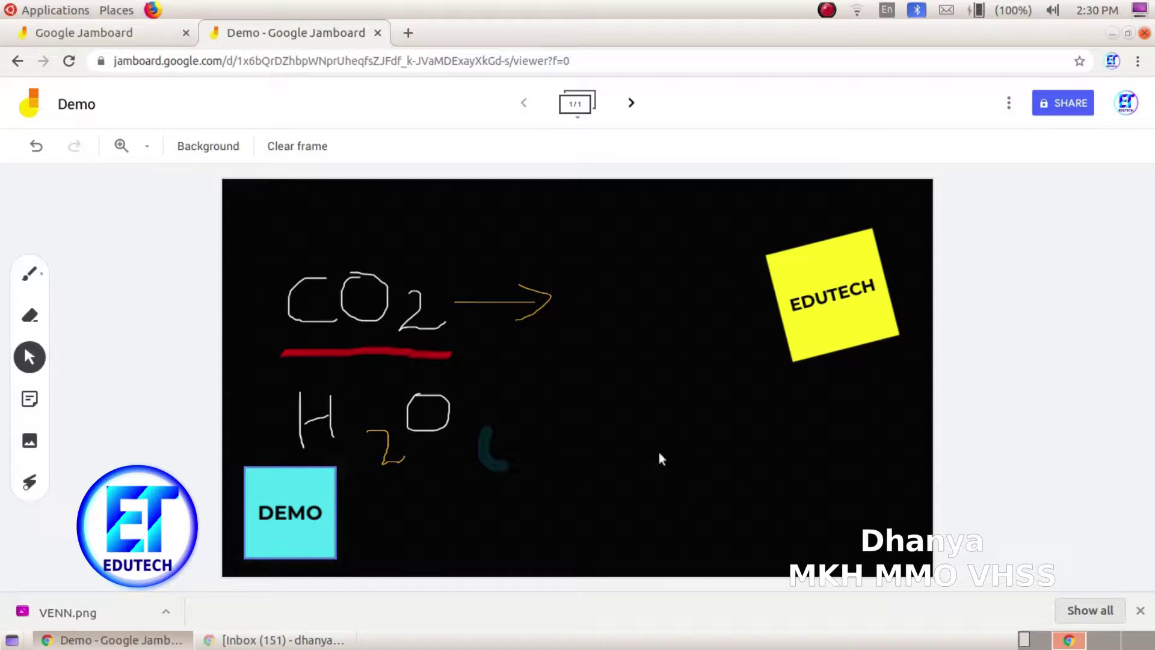
Step: Find CO2 pictures with Google Image Search and insert the one with CO2 circled by three green arrows on the frame
click(29, 443)
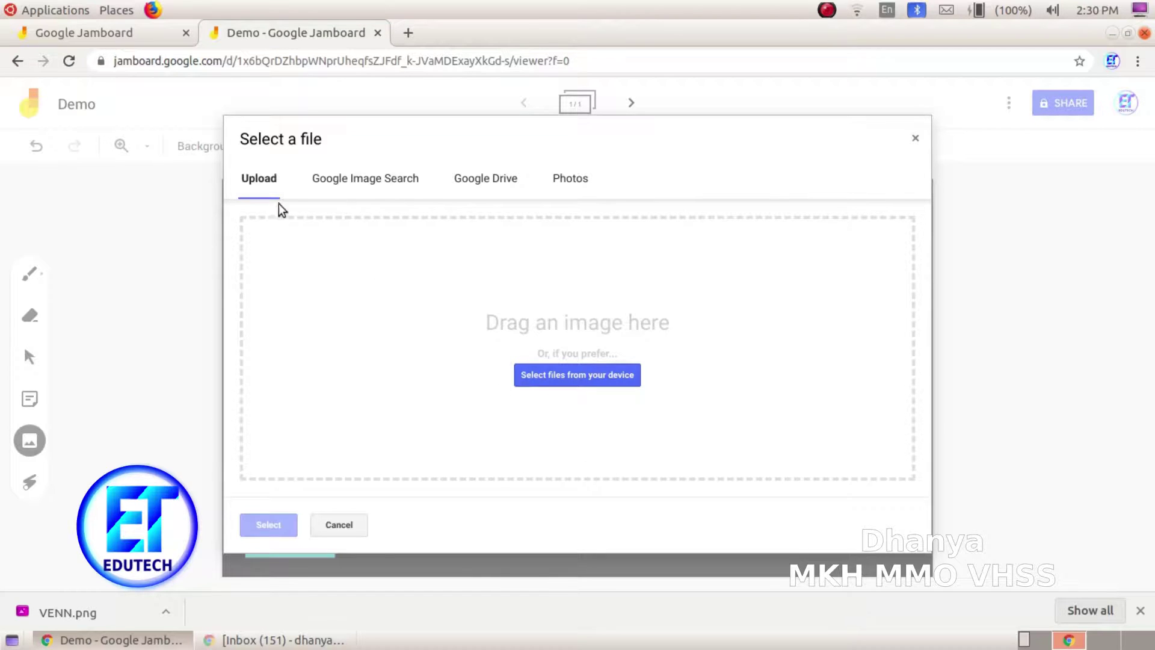
click(359, 184)
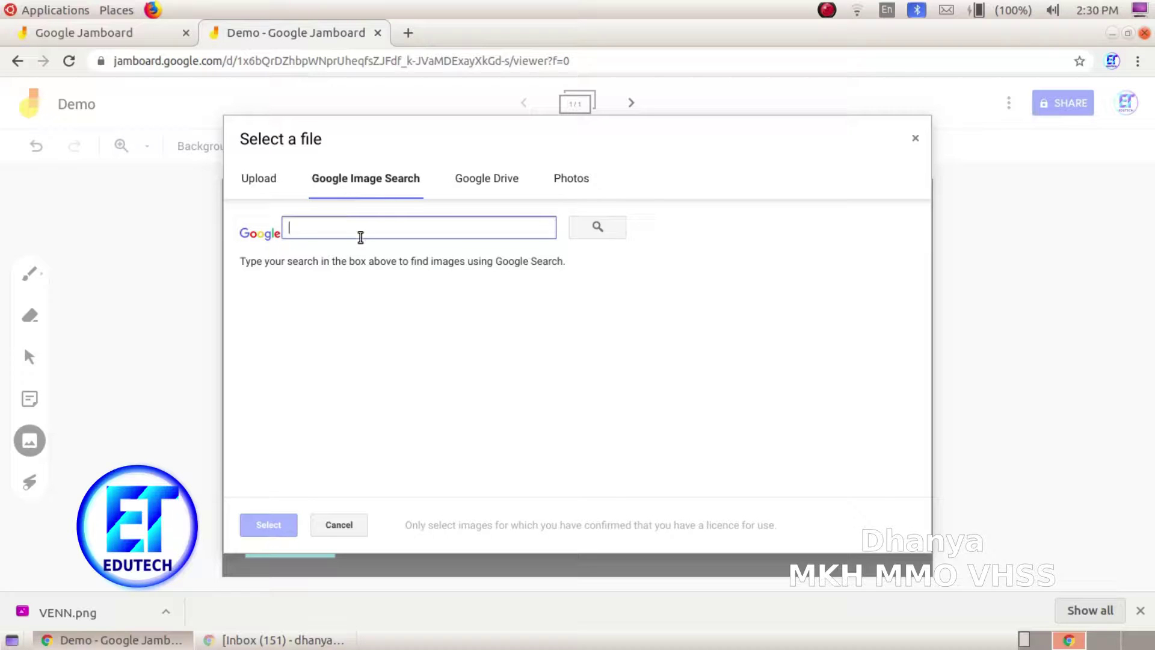
text(C)
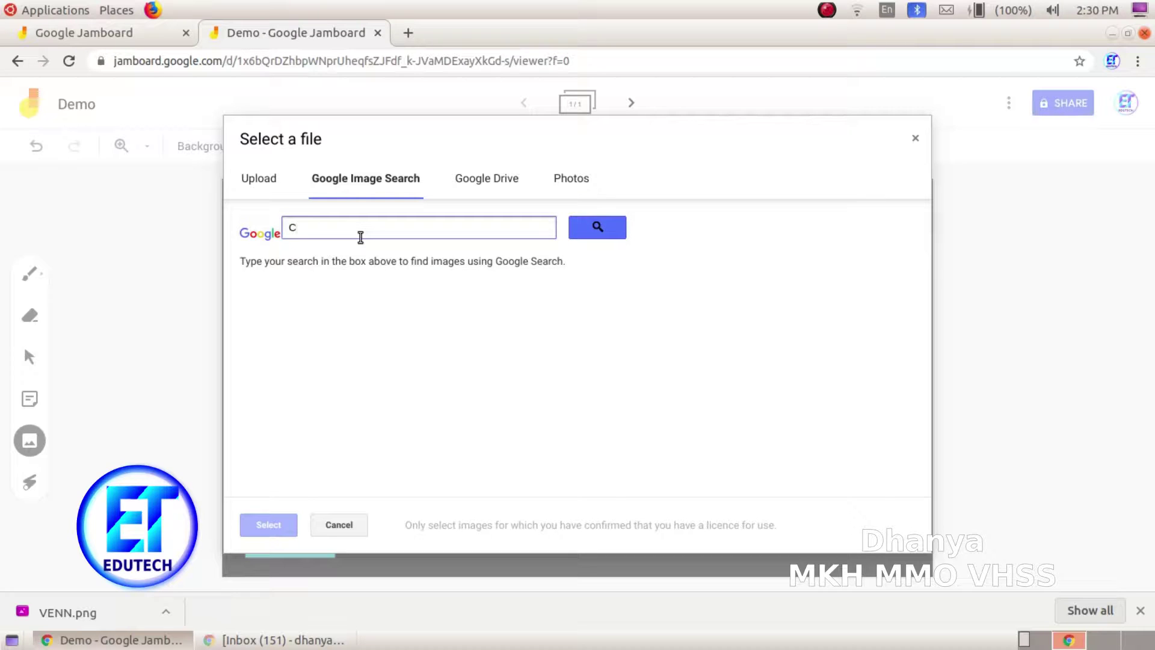
text(O2)
key(Return)
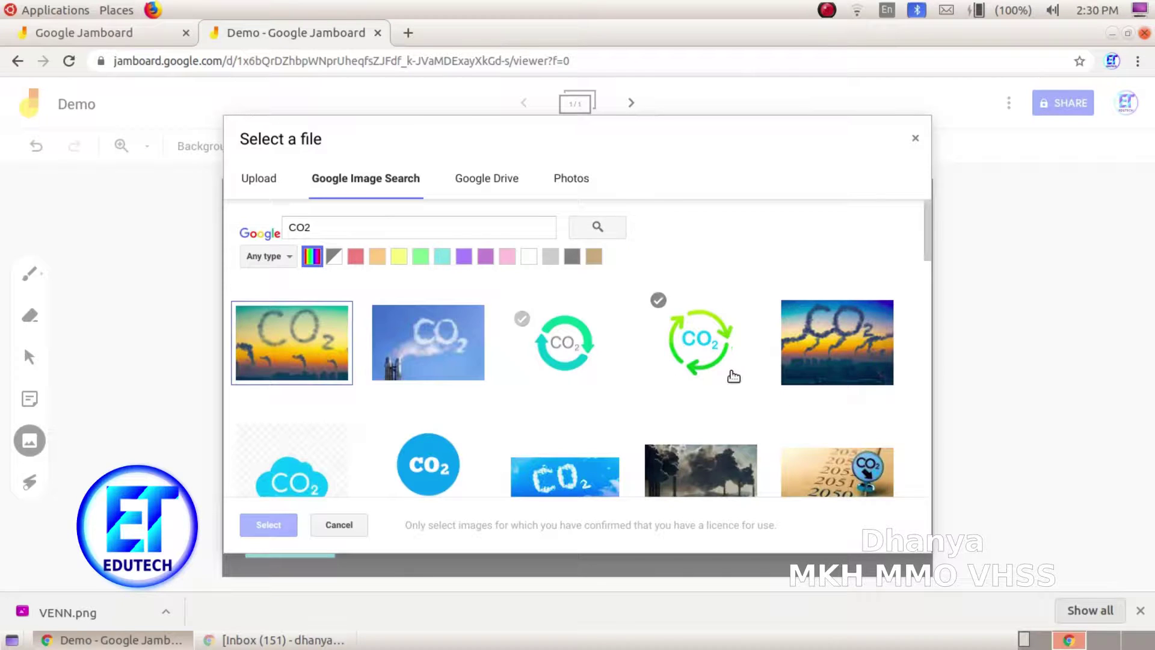
click(710, 361)
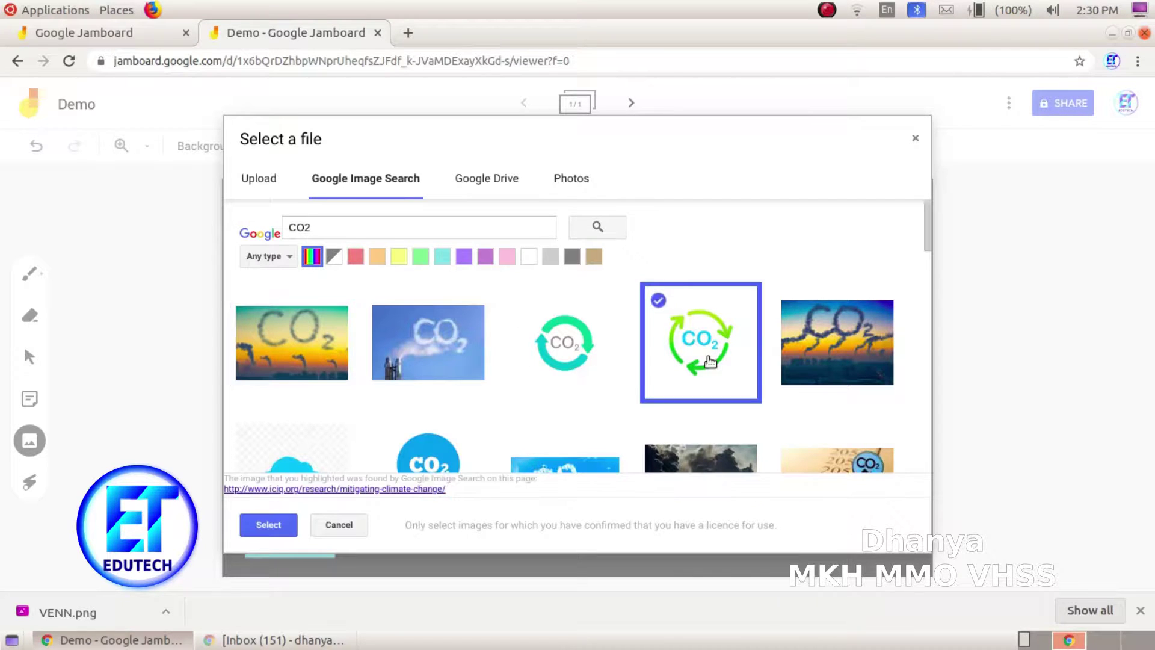
click(258, 532)
click(619, 420)
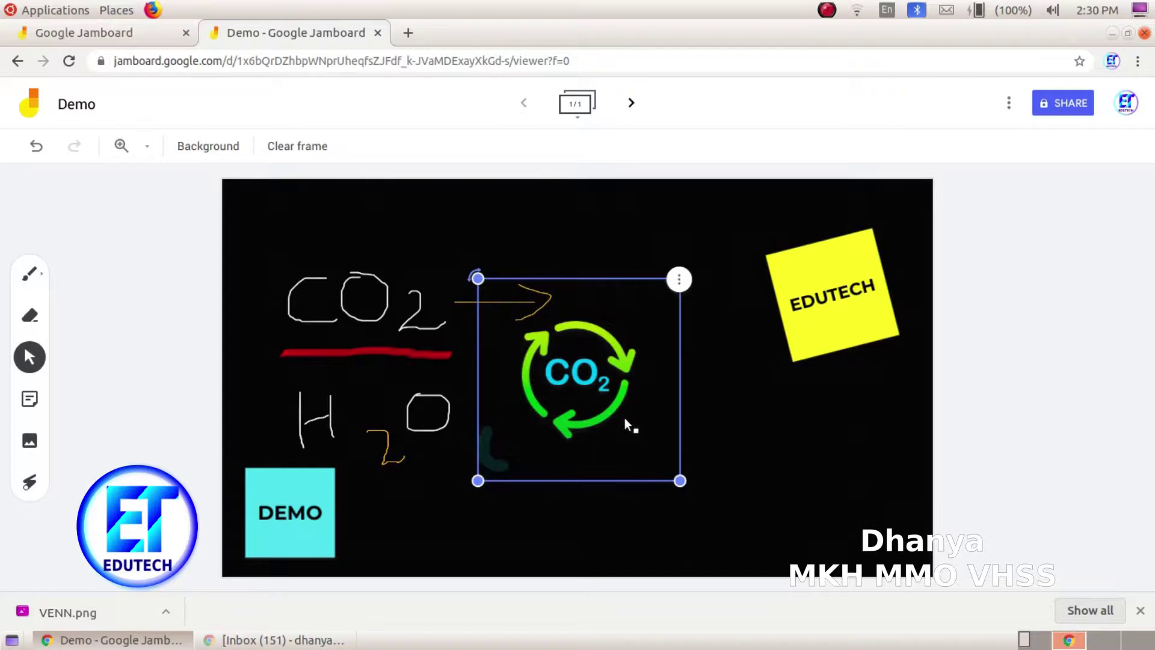
click(84, 215)
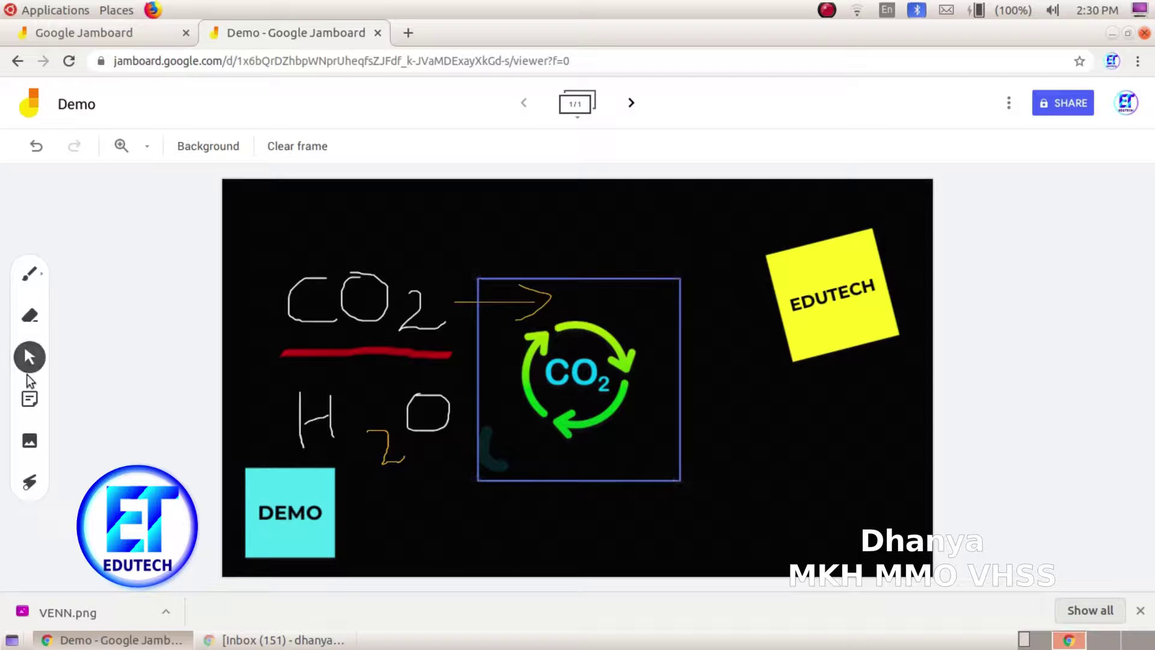
Step: Move the CO2 image to the lower right part of the frame, shrink it and tilt it slightly counterclockwise
drag(555, 394, 725, 483)
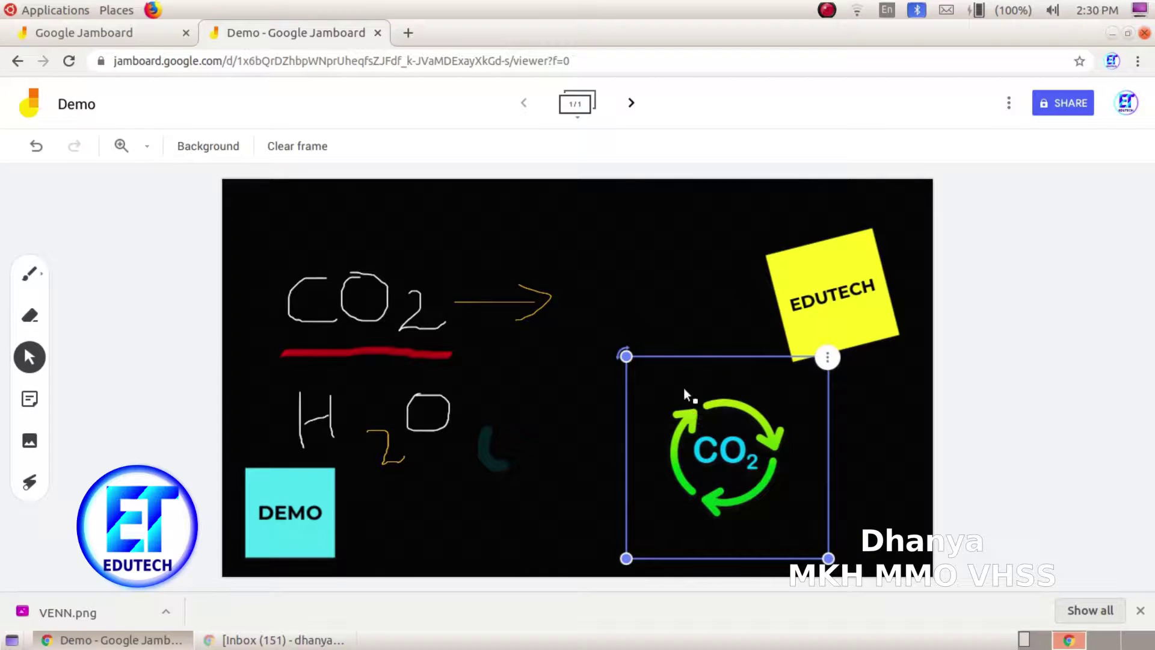
drag(626, 558, 688, 497)
drag(689, 356, 702, 399)
drag(762, 424, 634, 436)
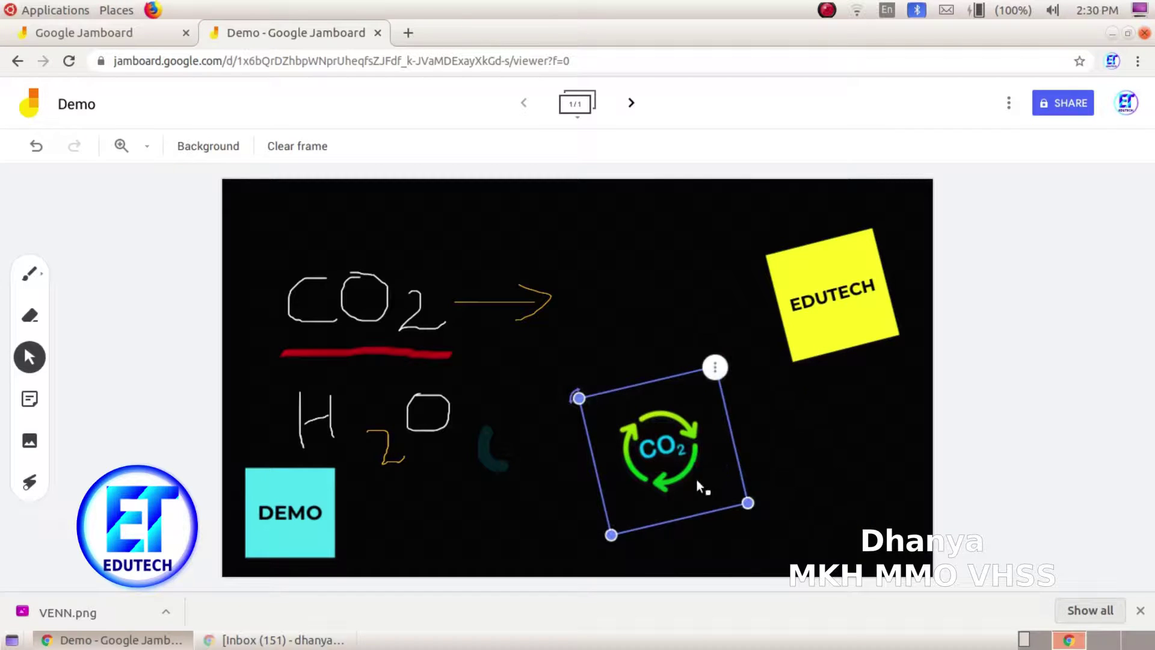
click(48, 558)
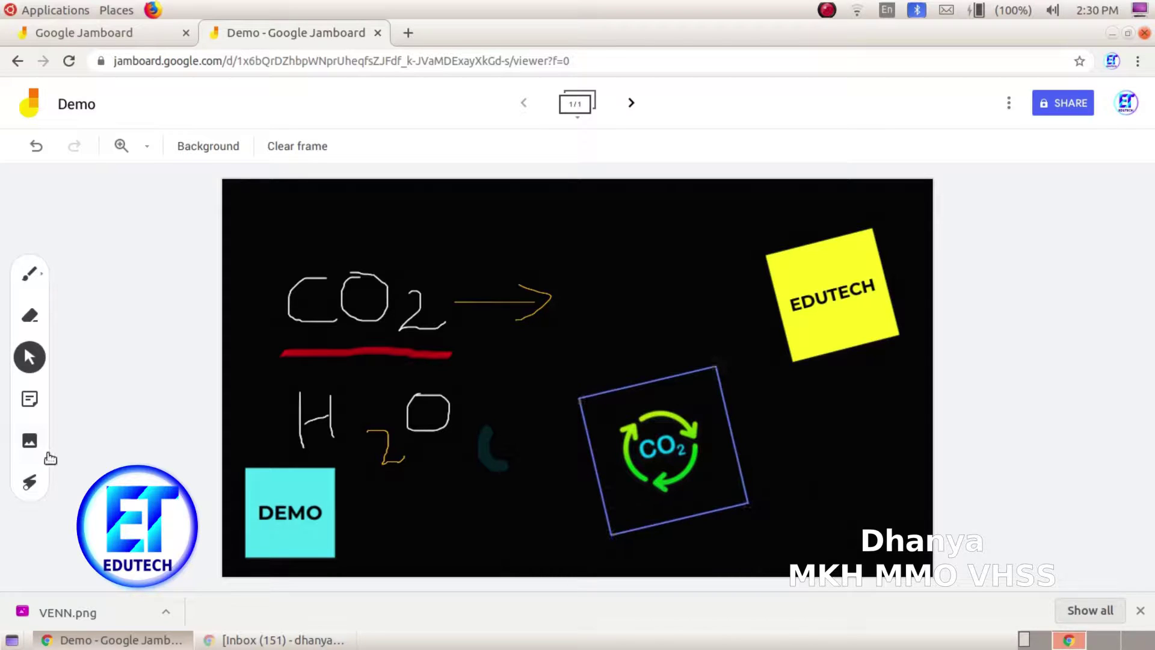
Step: Point out the H2O formula by tracing around it with the Laser tool
click(29, 492)
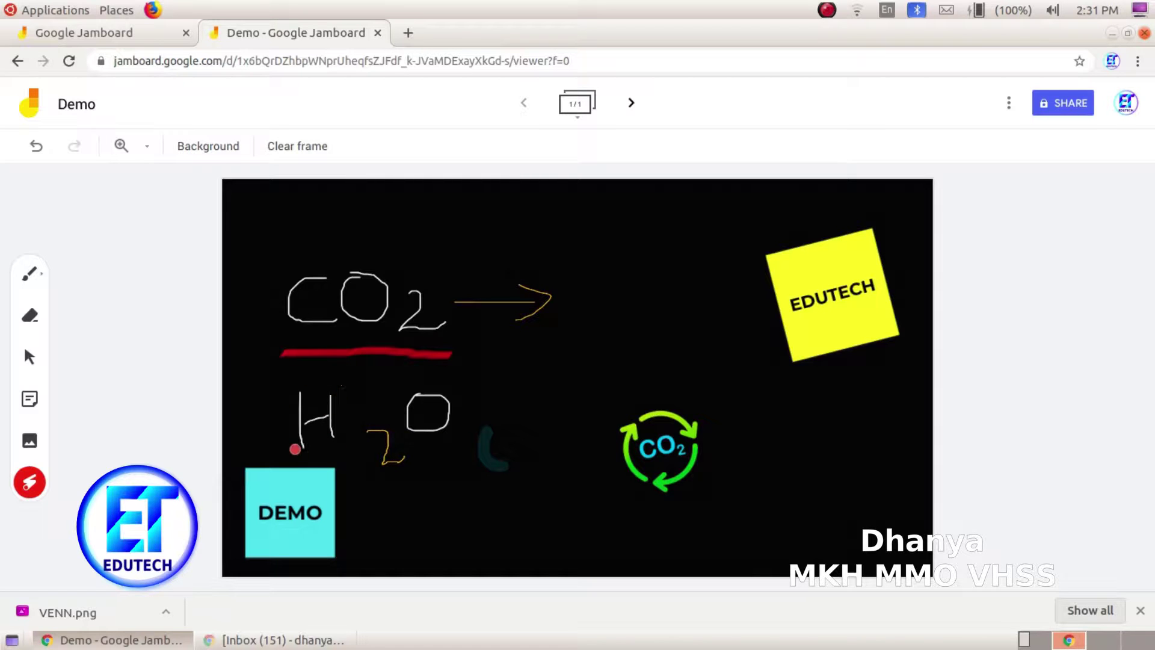
mouse_move(457, 392)
mouse_down()
mouse_move(332, 373)
mouse_move(297, 388)
mouse_move(275, 424)
mouse_move(390, 470)
mouse_up()
mouse_move(491, 433)
mouse_down()
mouse_move(448, 374)
mouse_move(430, 375)
mouse_up()
mouse_move(284, 374)
mouse_down()
mouse_move(261, 395)
mouse_move(294, 459)
mouse_move(388, 478)
mouse_move(477, 416)
mouse_move(358, 373)
mouse_up()
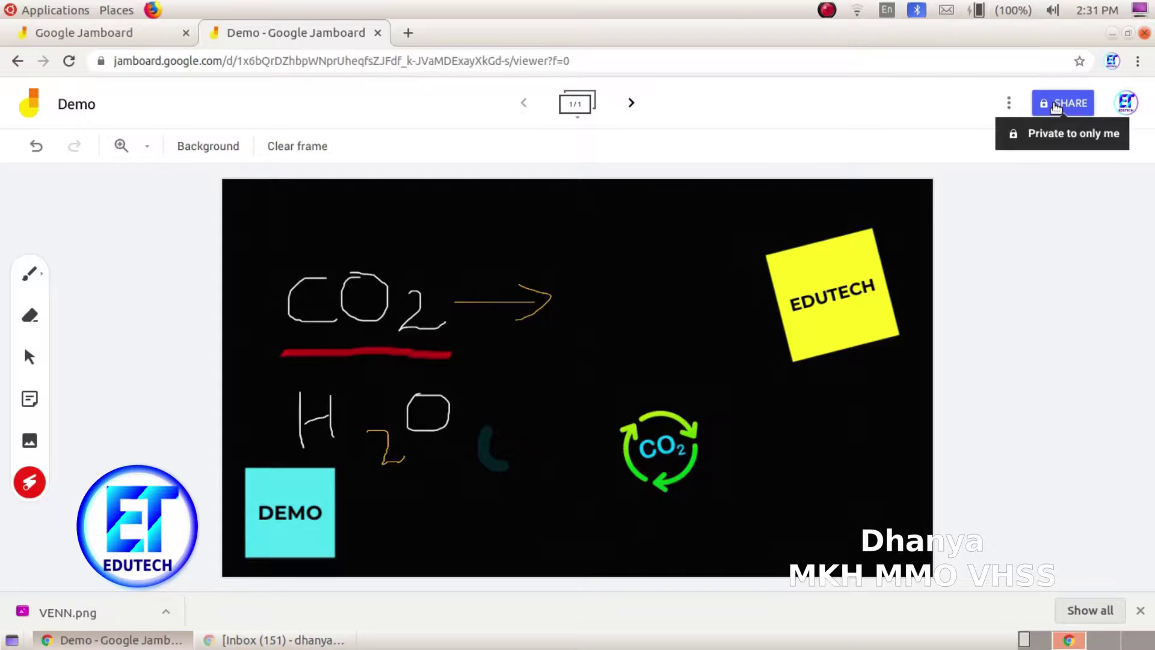
Step: Share the Demo jam with the suggested contact's e-mail address as Editor, with notification enabled
click(1055, 107)
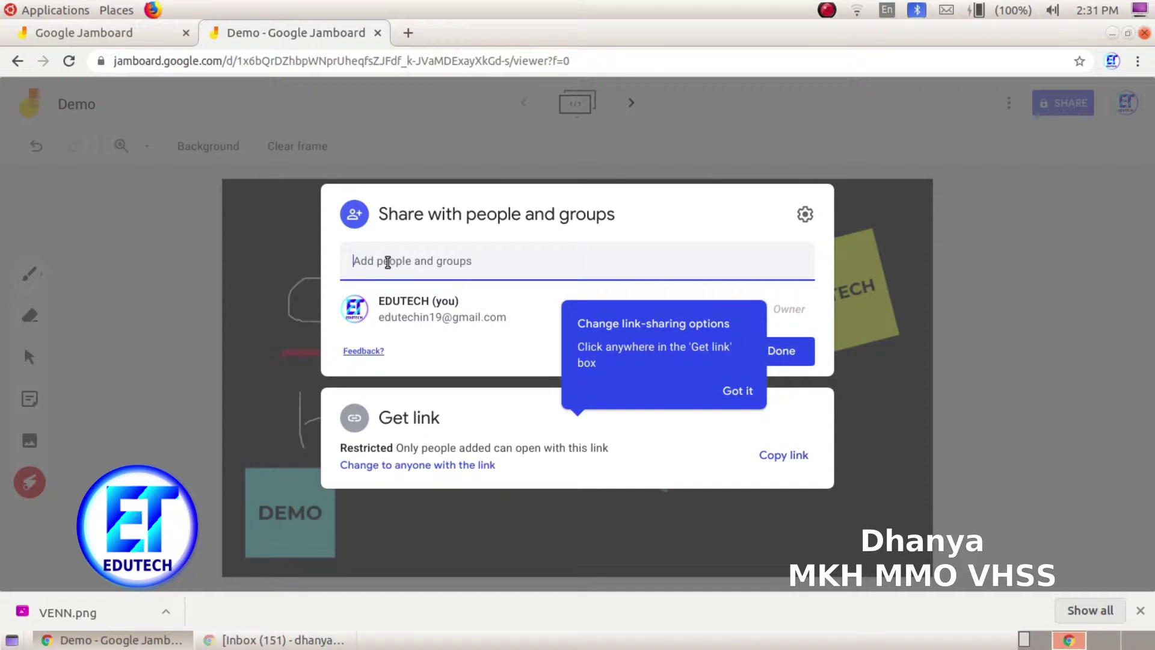
click(394, 258)
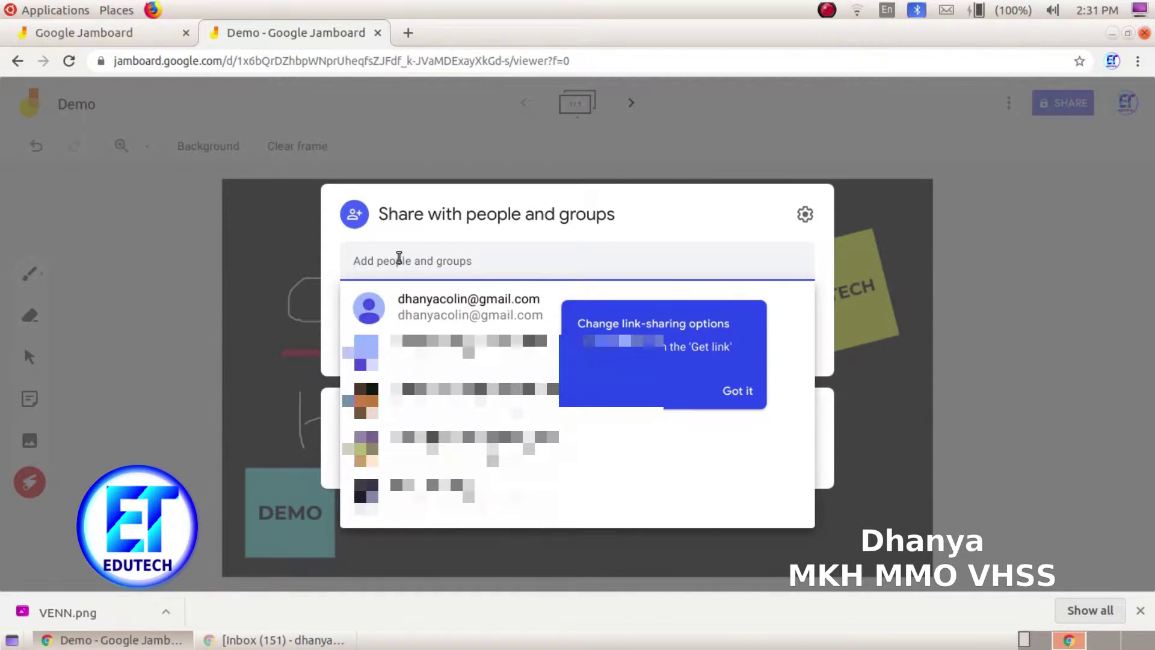
click(428, 301)
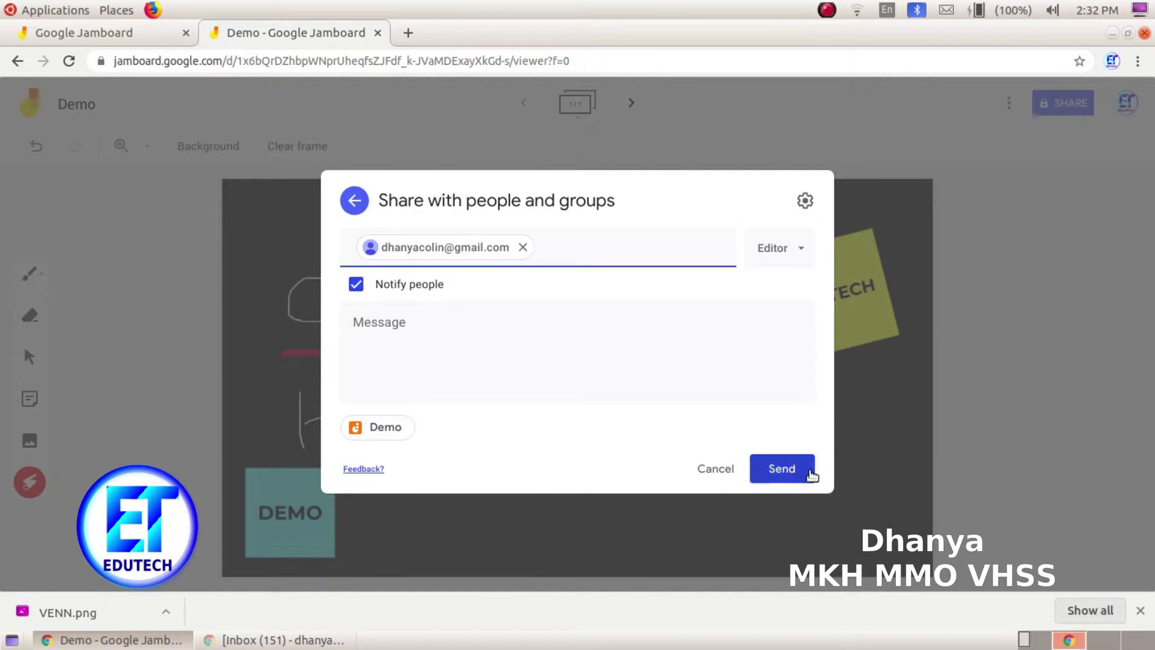
click(782, 474)
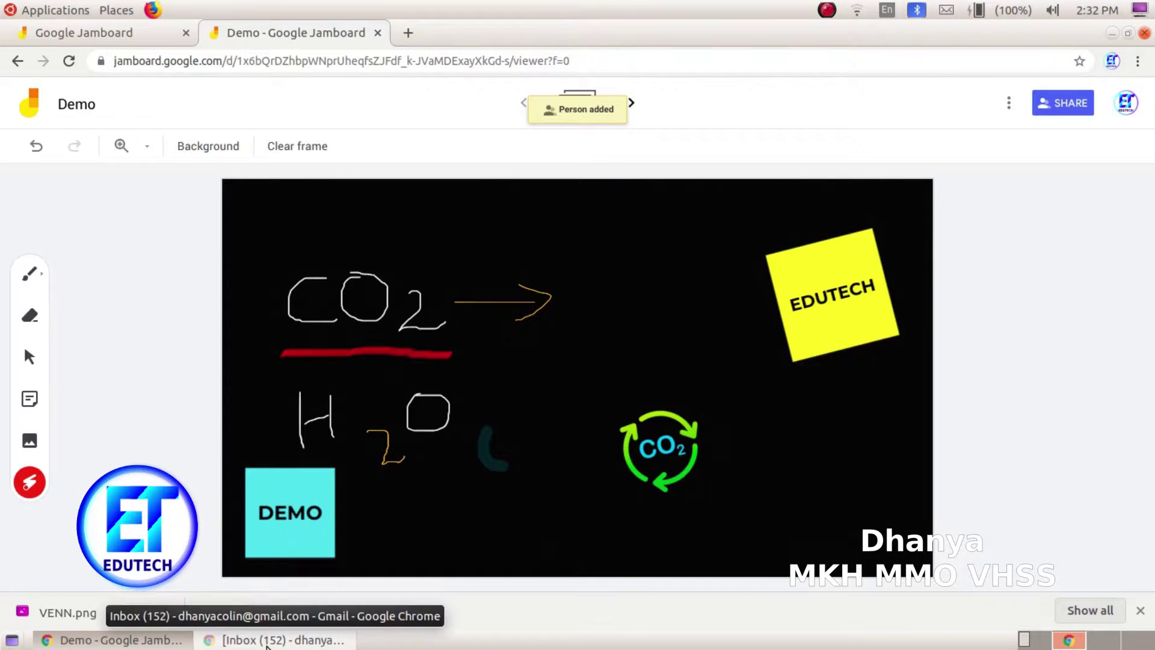
Step: Switch to Gmail, open the shared Demo jam from its invitation e-mail and choose the Pen for drawing on it
click(268, 642)
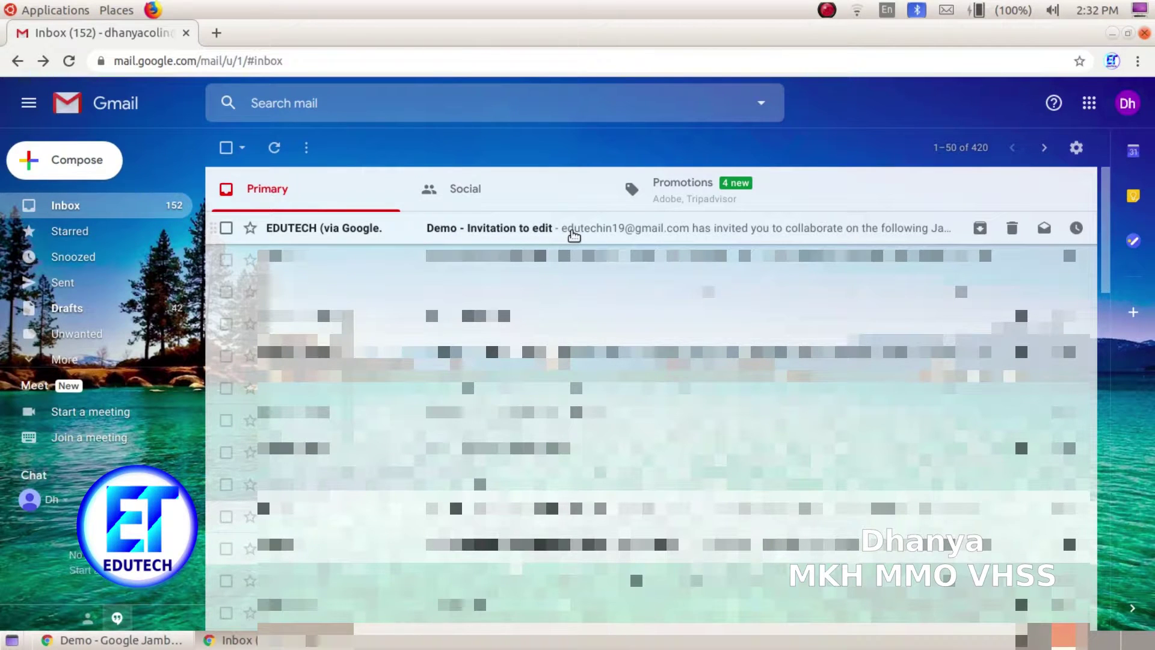
click(573, 233)
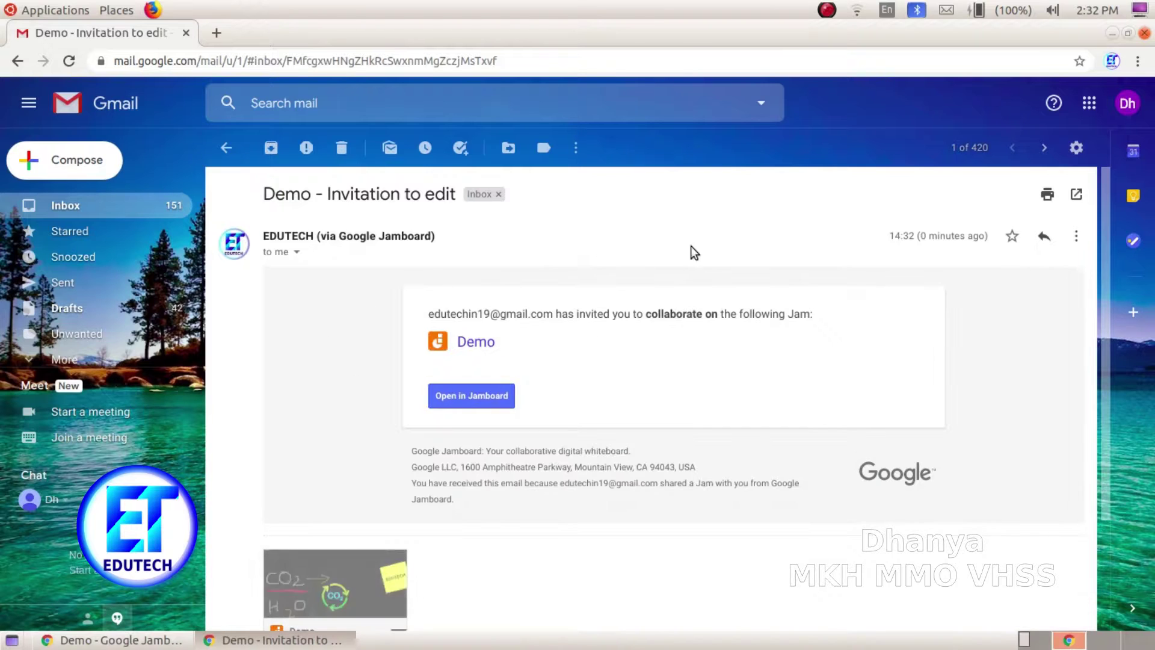
click(472, 397)
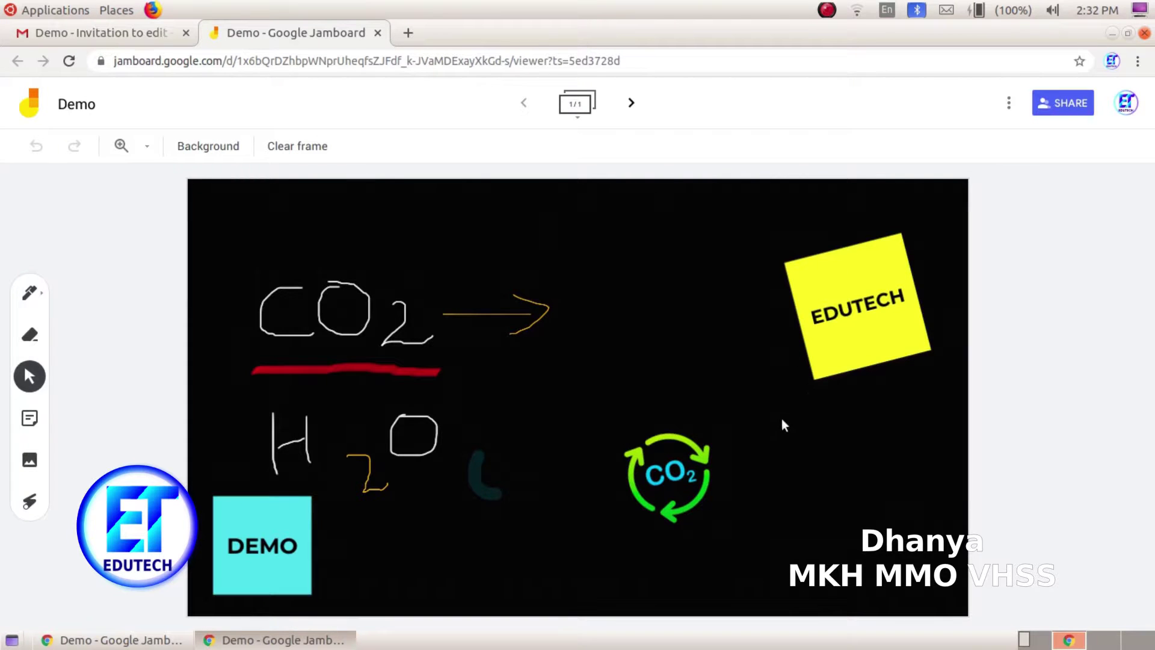
click(31, 298)
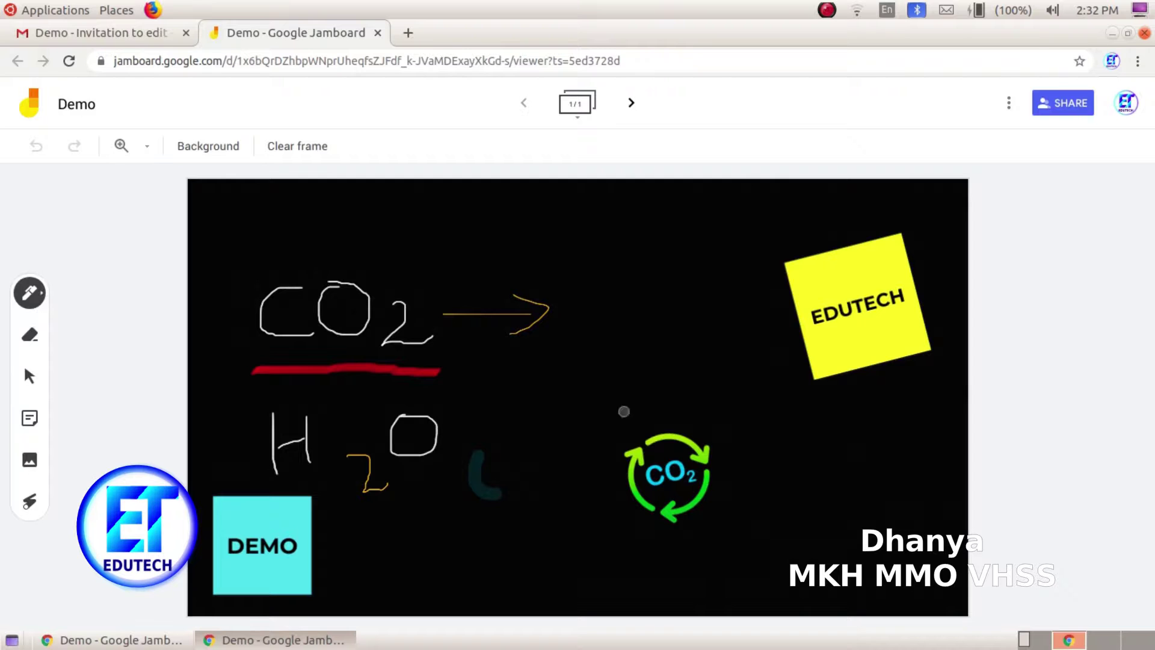
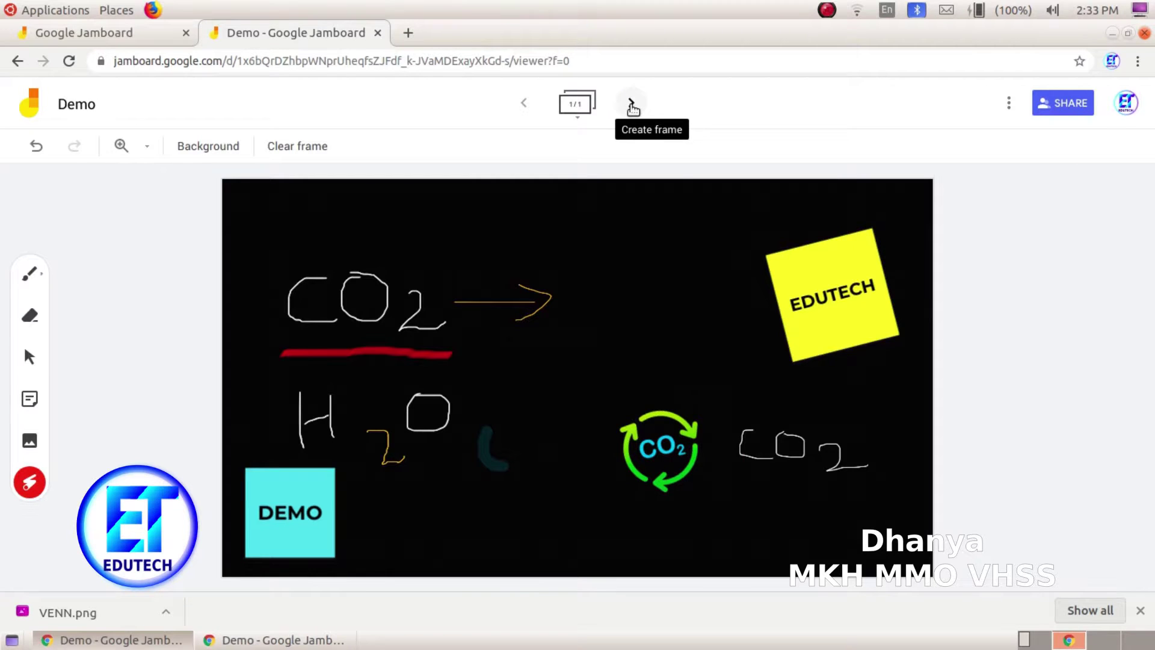
Step: Create a second frame and insert the image VENN.png uploaded from the Google folder on the Desktop
click(631, 105)
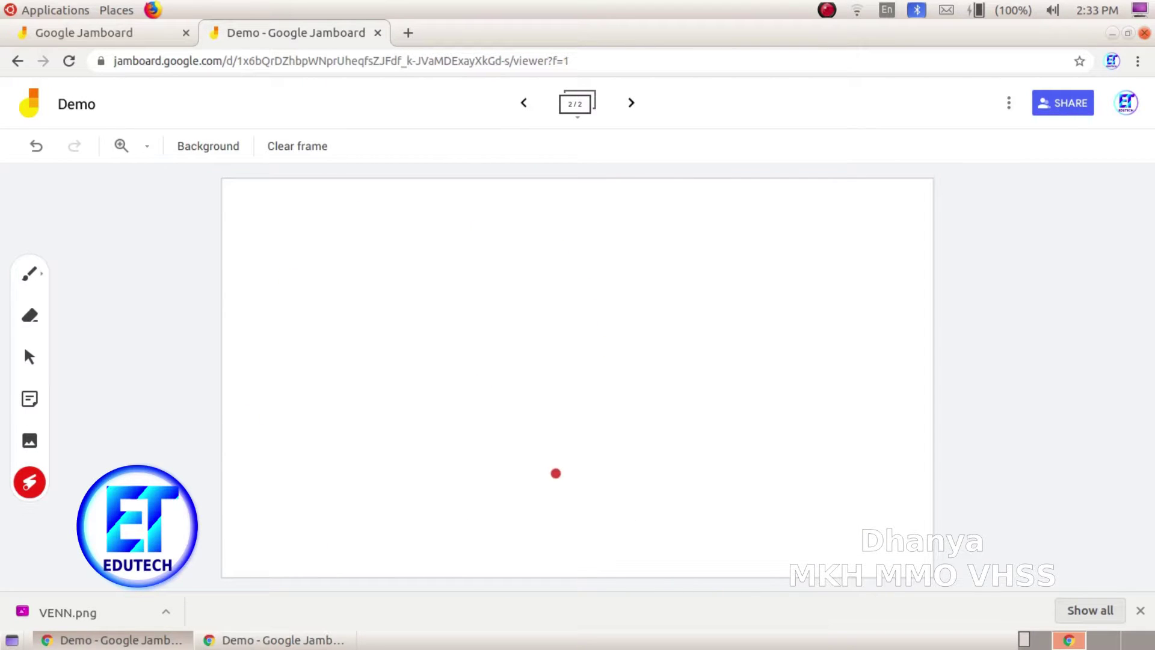
click(30, 441)
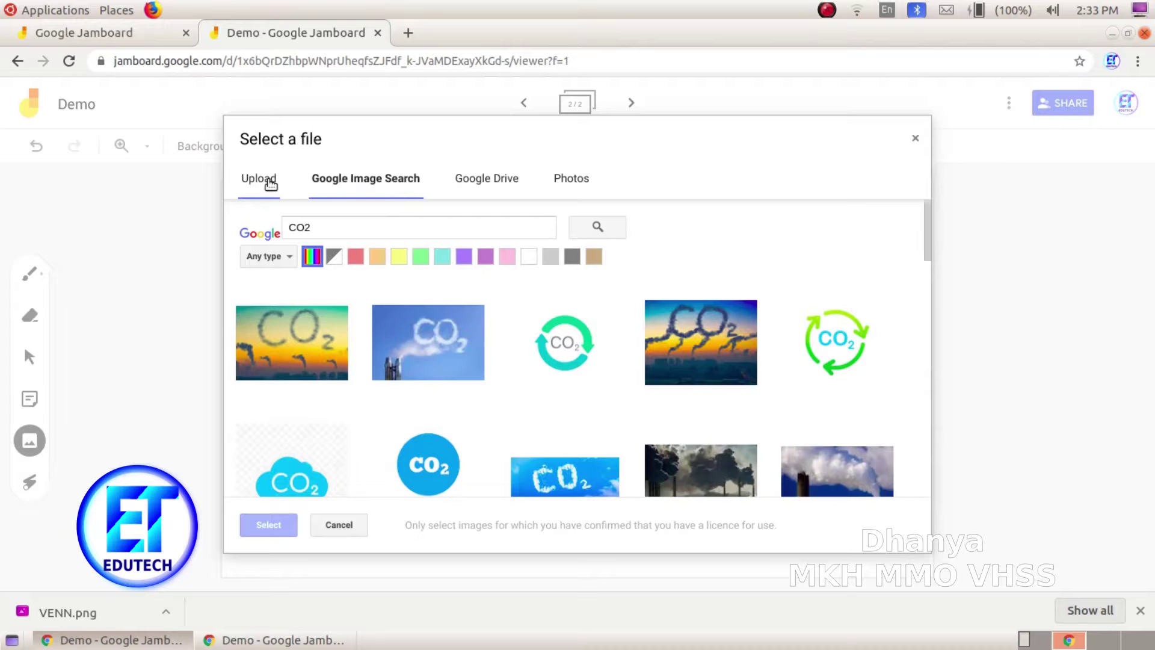
click(269, 185)
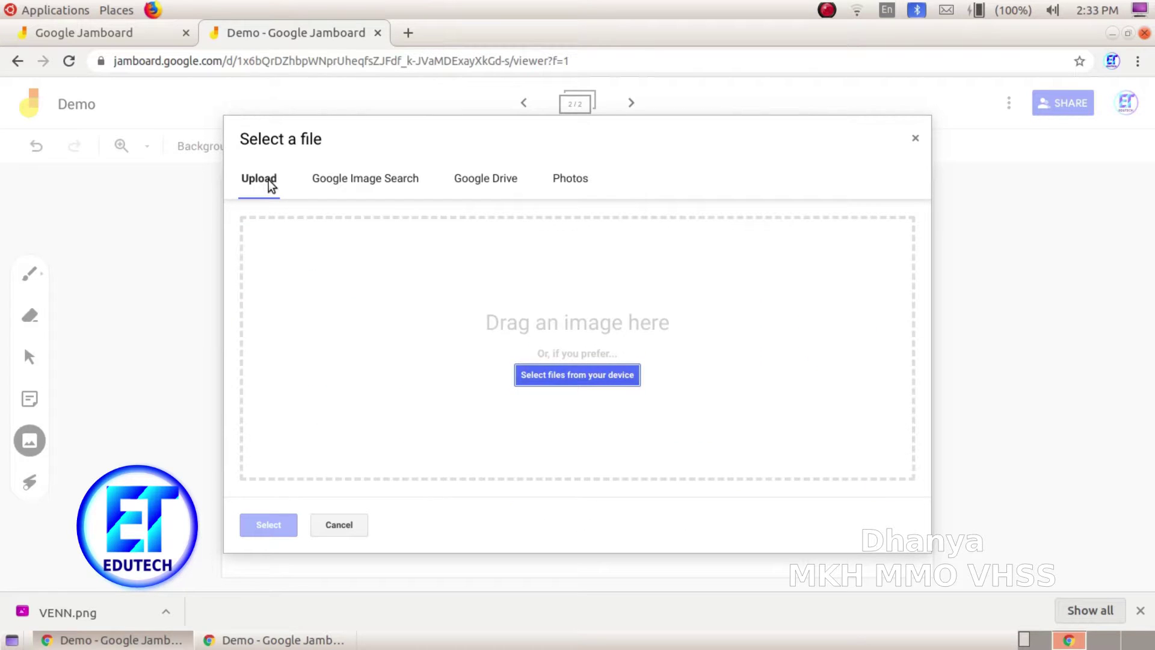
click(588, 381)
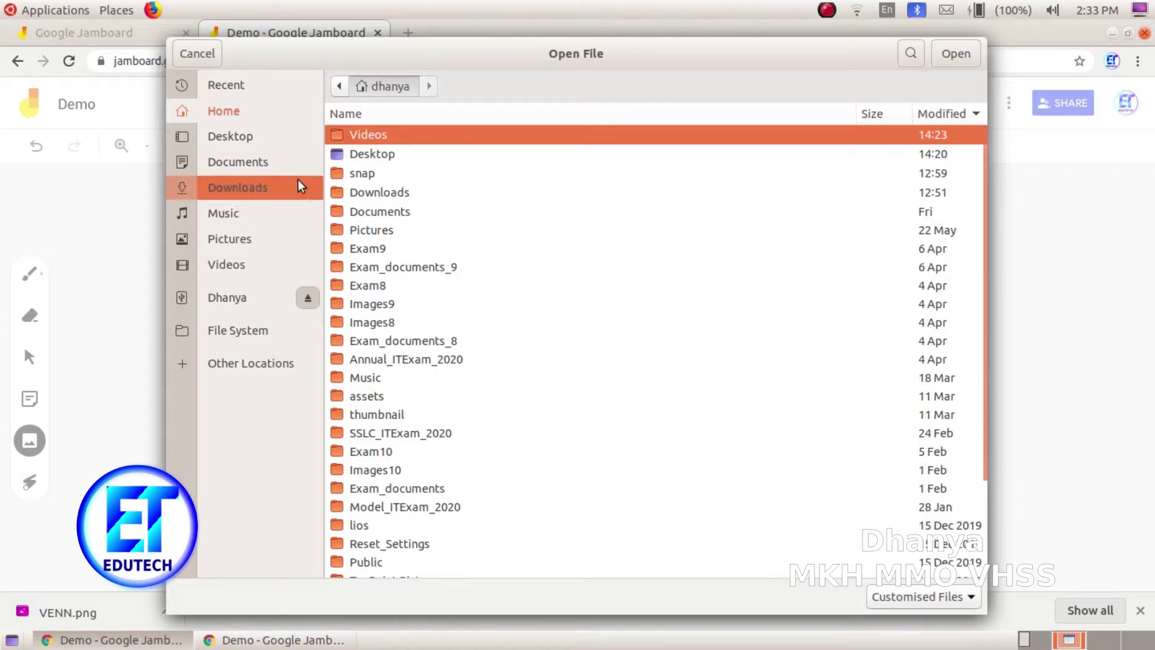
click(286, 135)
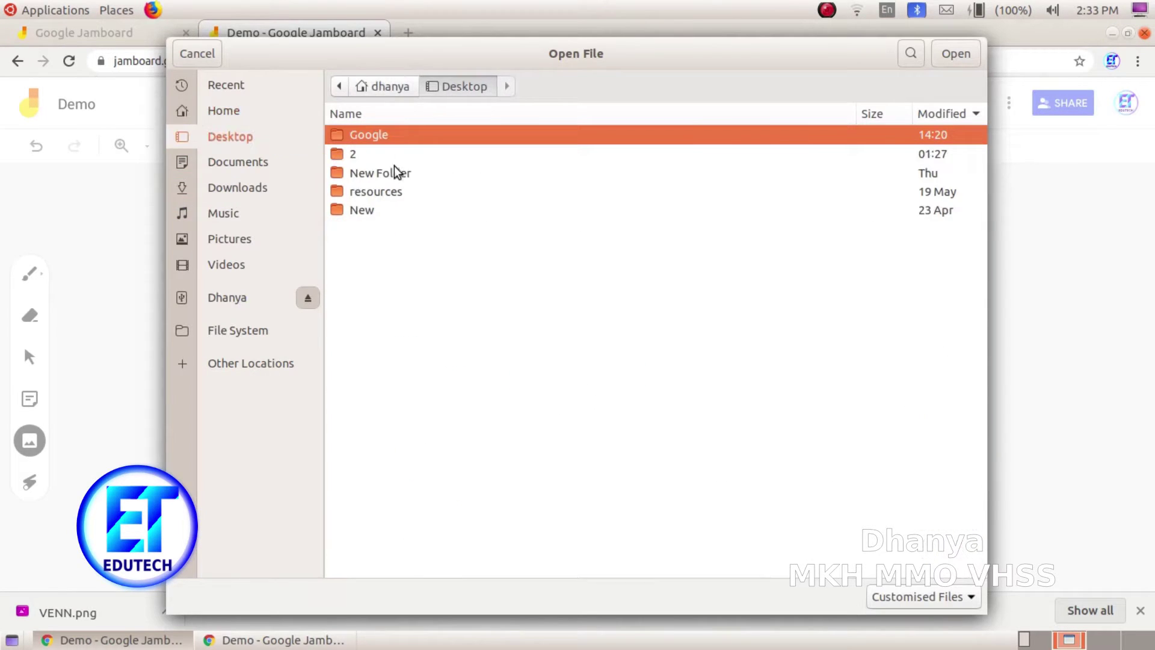
double_click(379, 137)
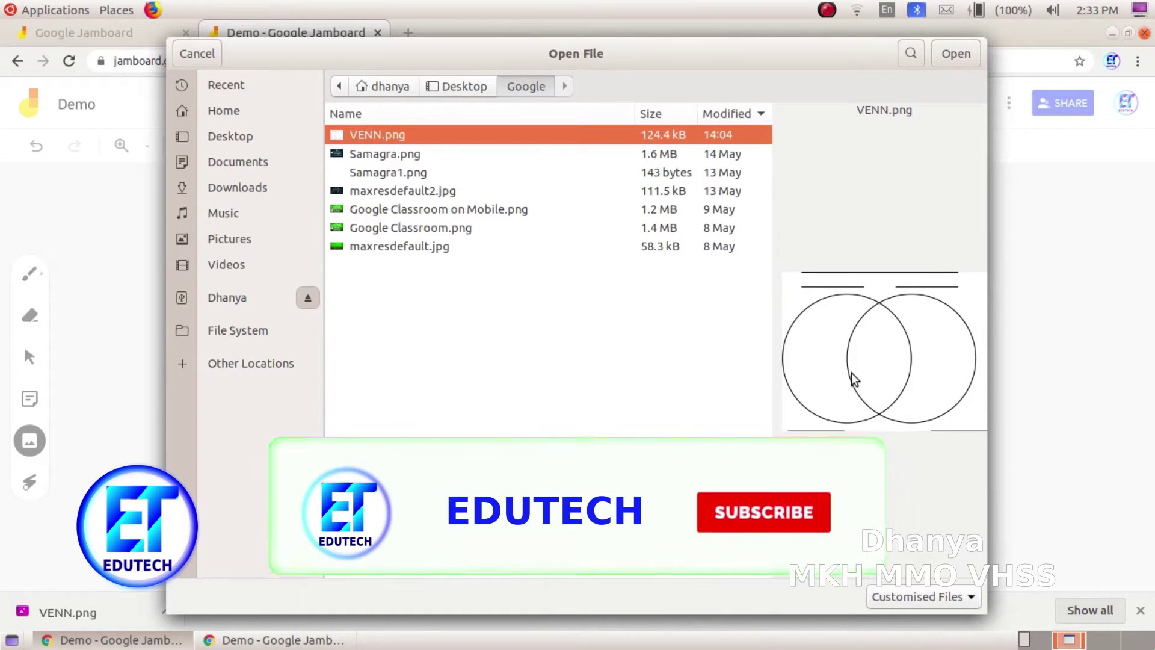
click(956, 54)
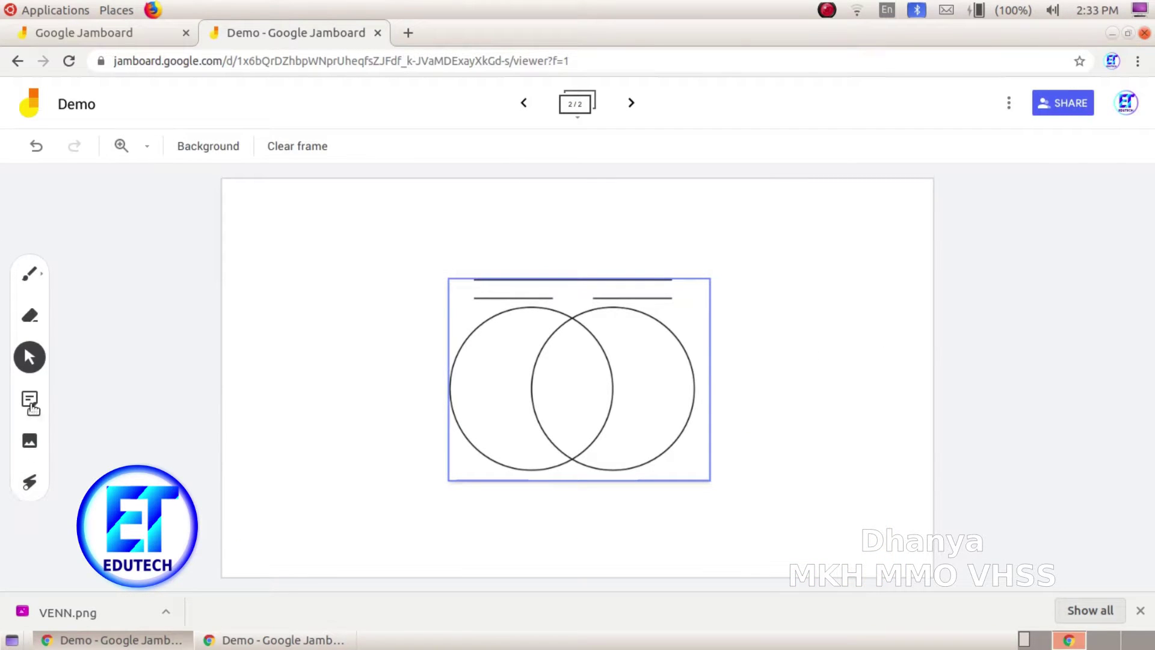
Step: Enlarge the Venn diagram image and move it to the middle of the second frame
click(456, 463)
click(380, 456)
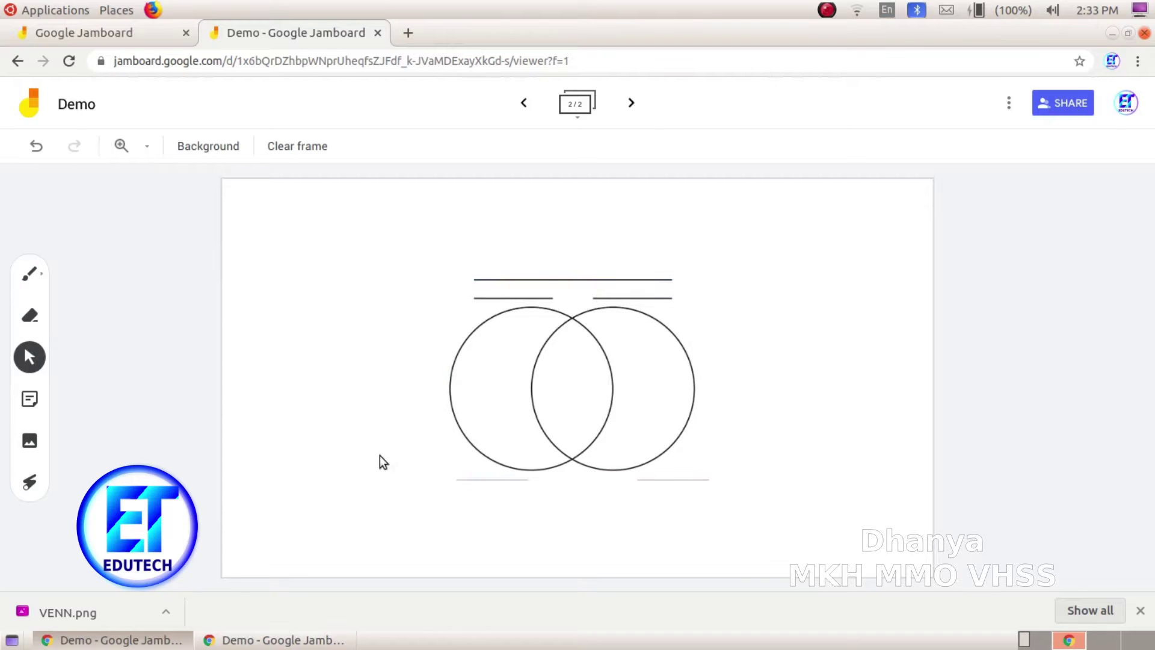
click(467, 478)
drag(448, 480, 337, 512)
drag(466, 281, 532, 232)
click(95, 357)
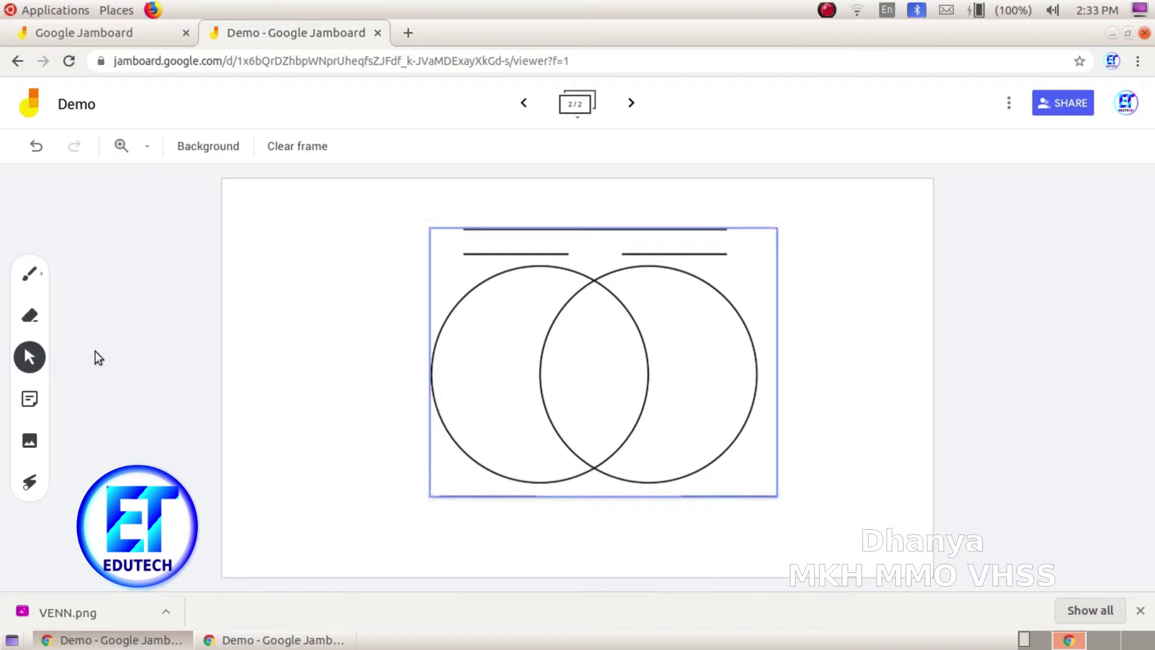
Step: Add three sticky notes to the frame: a cyan 1, a pink 2 and a yellow 3
click(27, 400)
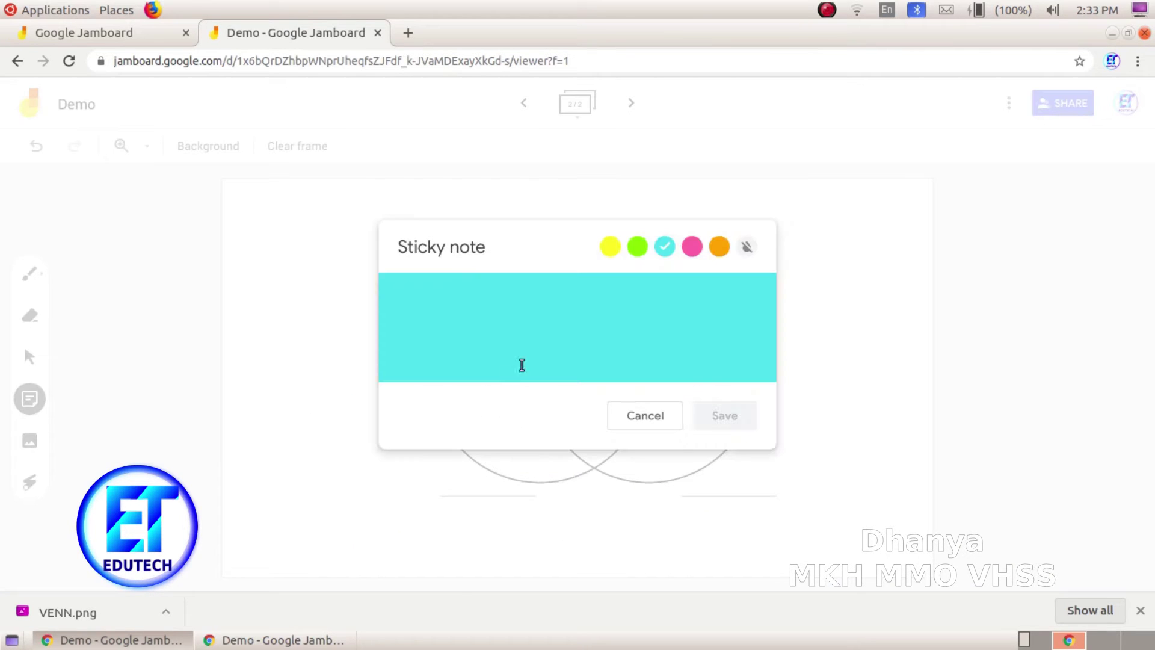
text(1)
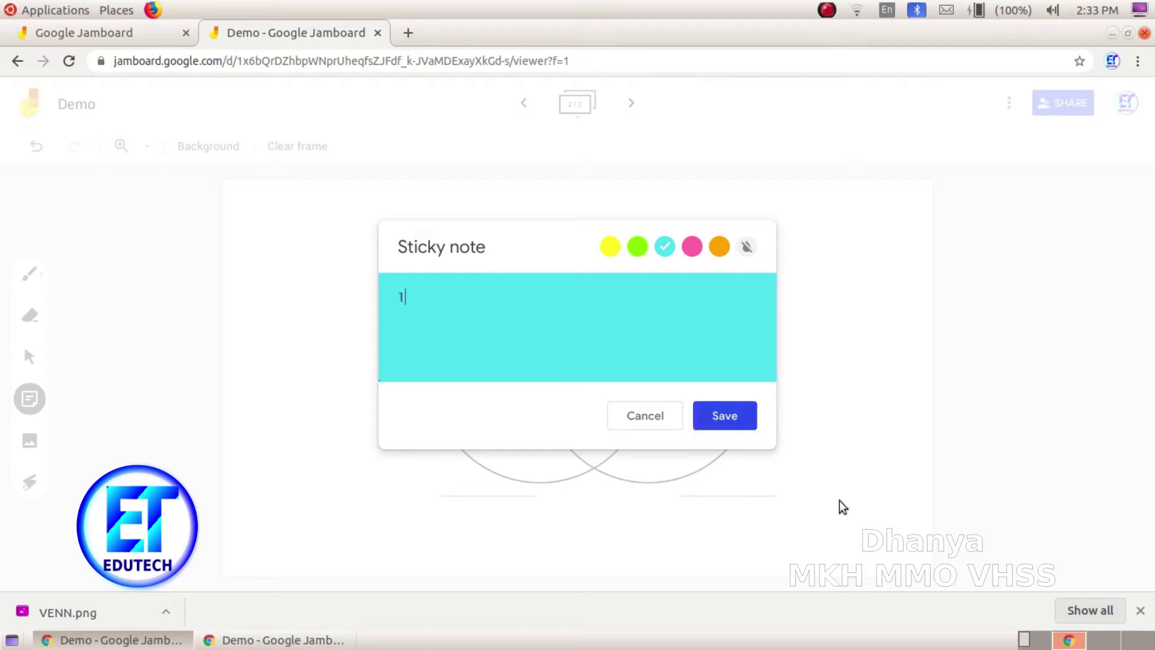
click(733, 415)
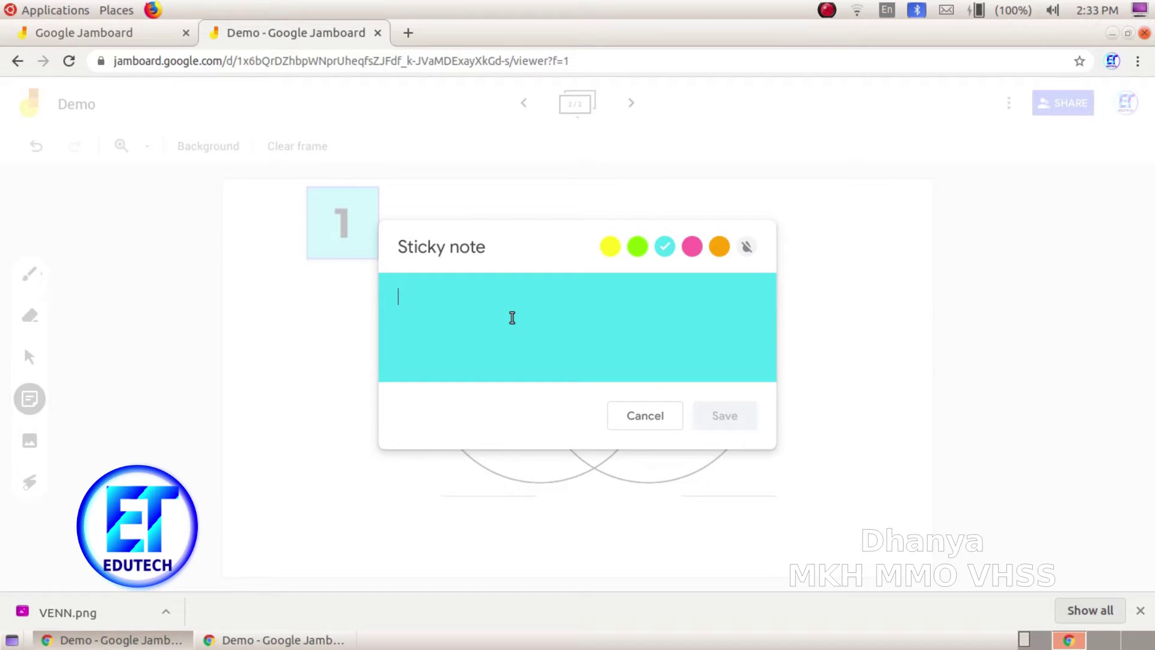
text(2)
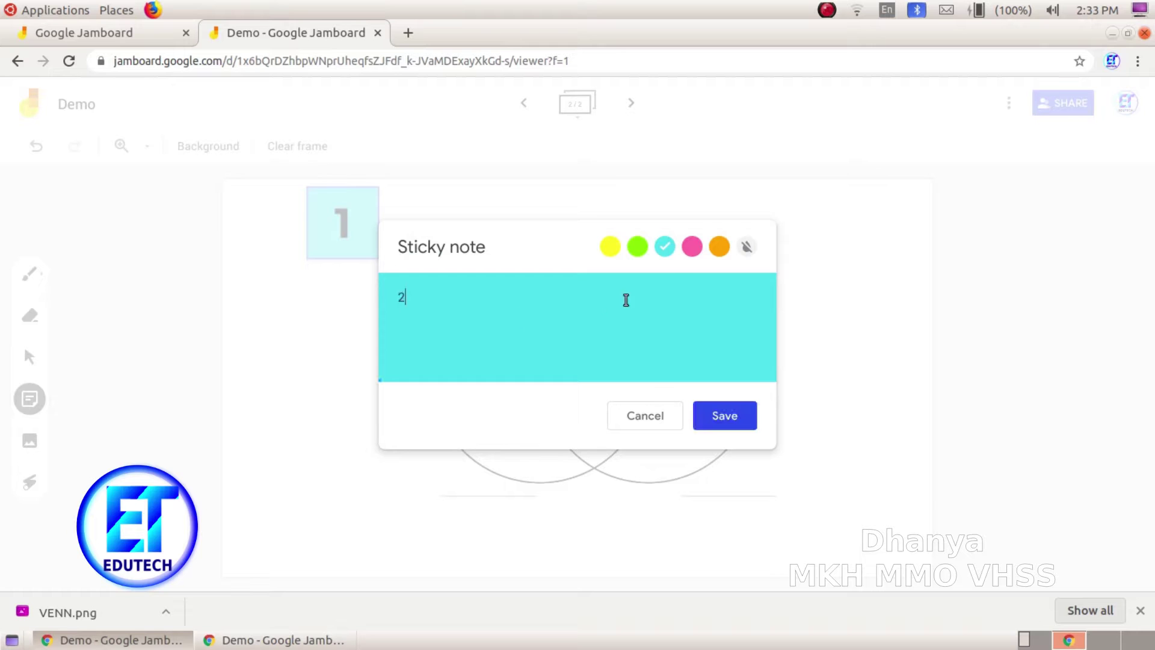
click(699, 249)
click(740, 418)
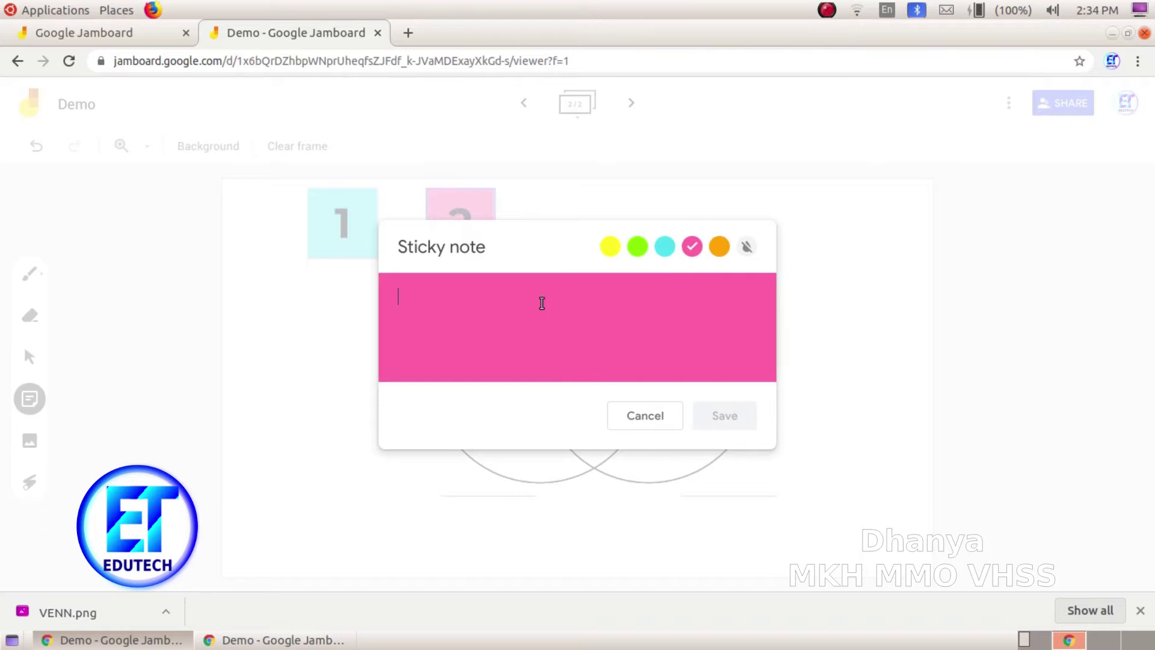
text(3)
click(610, 246)
click(716, 415)
Step: Shrink the notes and place 1 in the diagram's left circle, 2 in the overlap and 3 in the right circle
drag(355, 216, 490, 355)
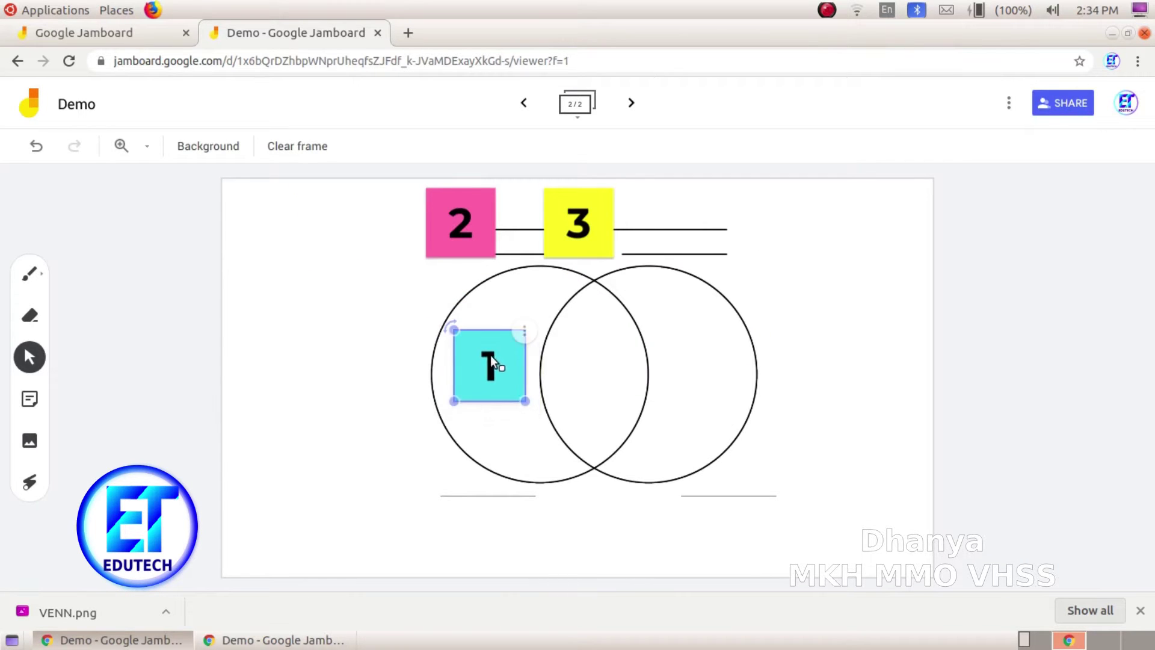
drag(454, 401, 486, 379)
drag(449, 240, 625, 355)
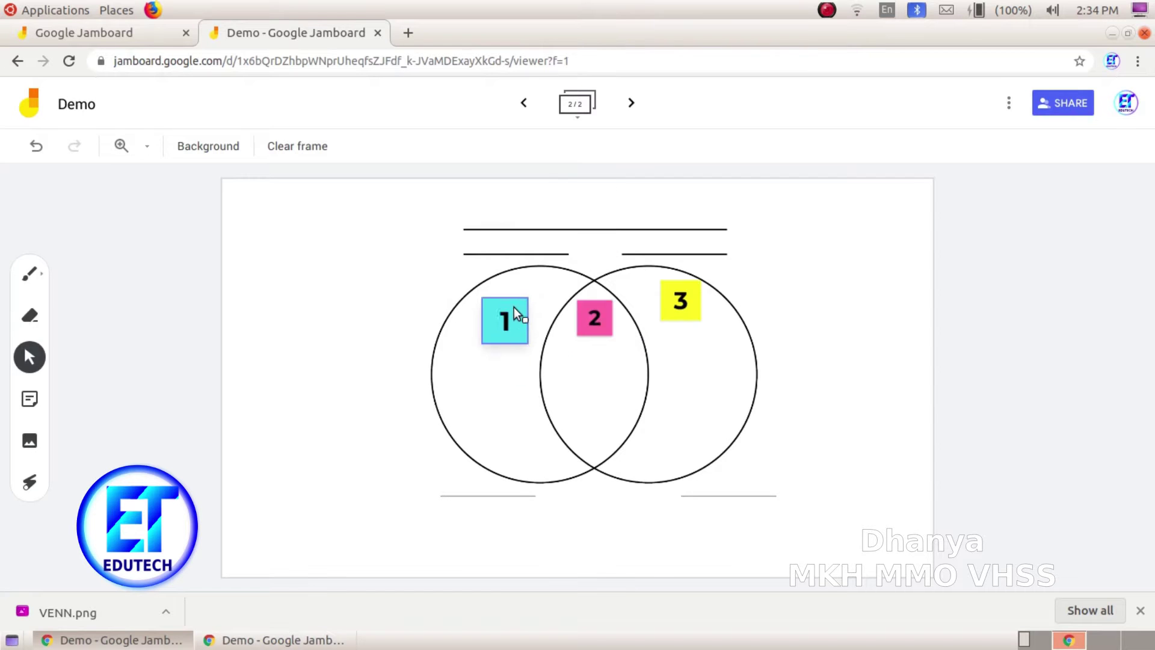
mouse_move(514, 307)
mouse_down()
mouse_move(516, 294)
mouse_move(513, 303)
mouse_up()
click(710, 253)
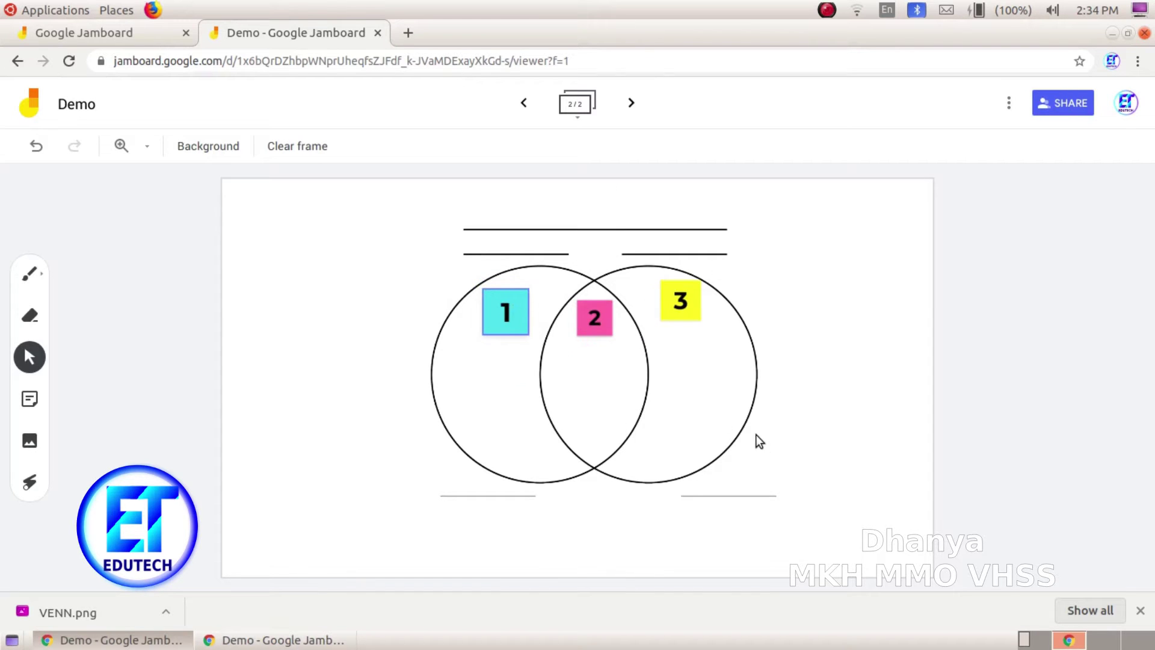
Step: Duplicate the yellow 3 note, place the copy below the original in the right circle, and delete the copy
click(670, 307)
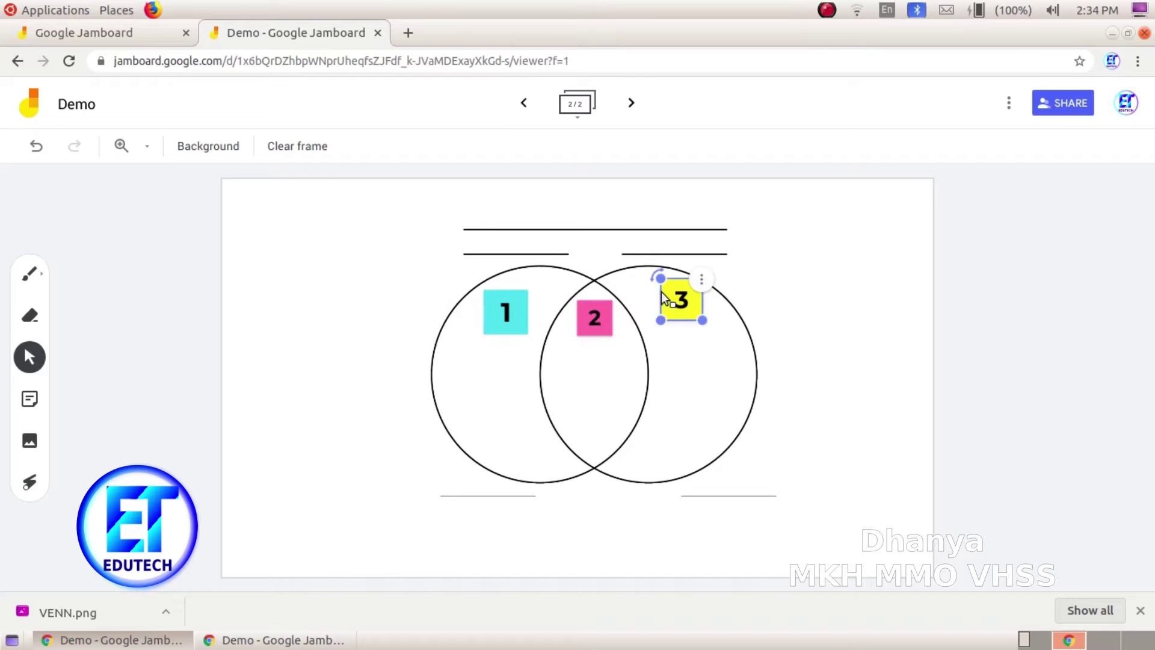
click(677, 331)
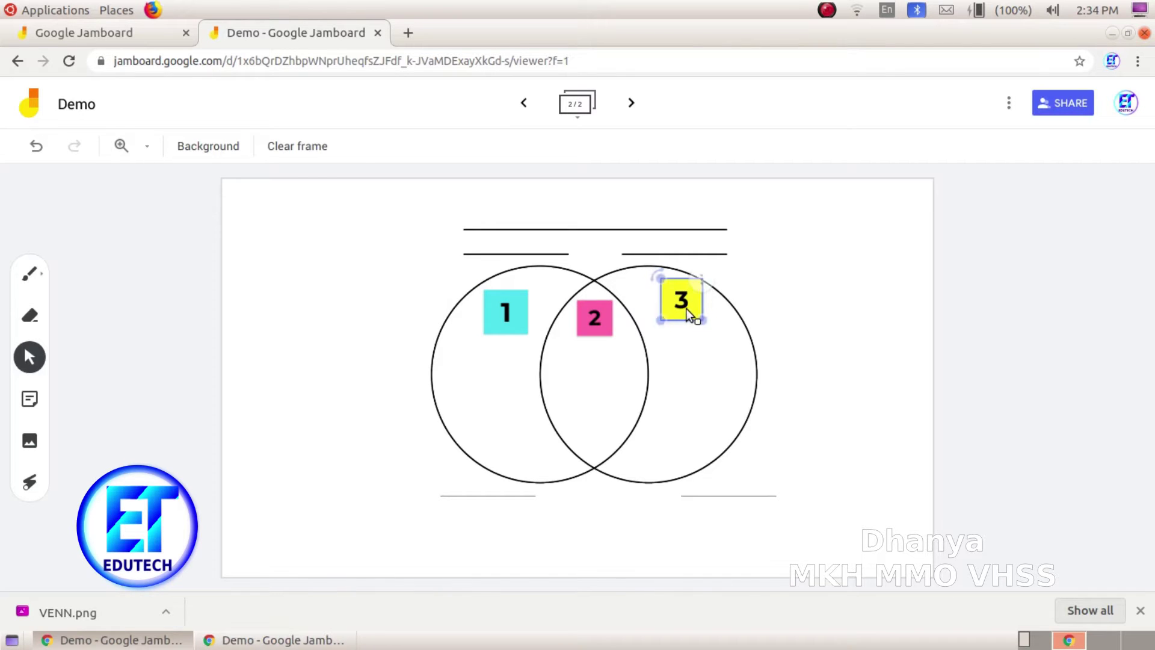
click(701, 282)
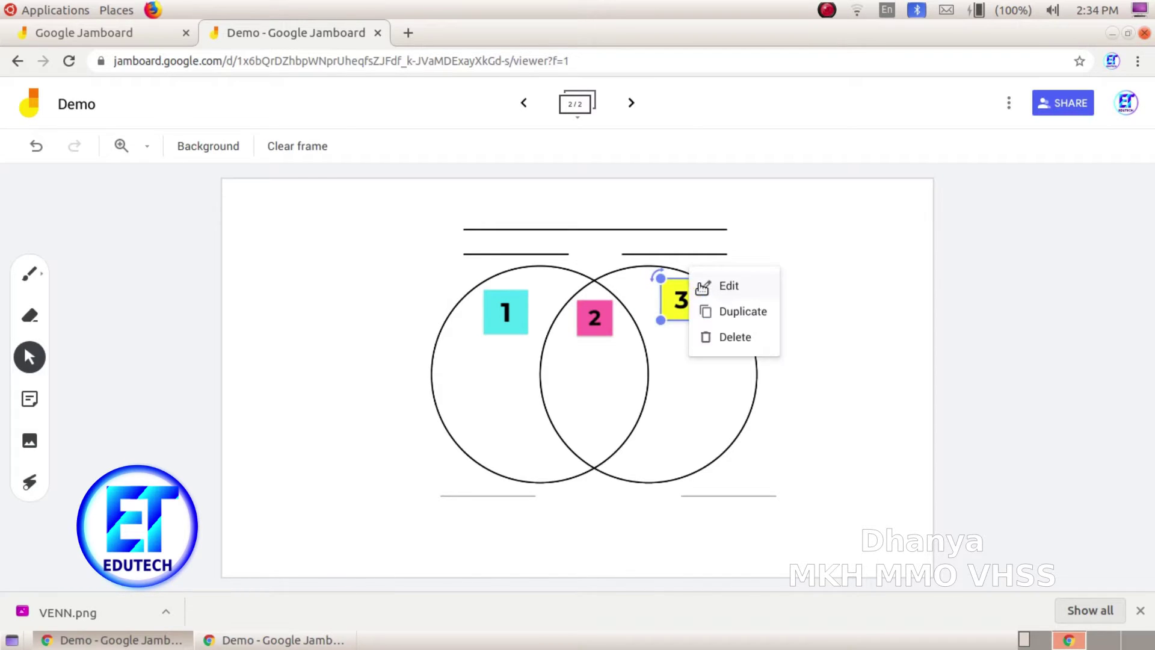
click(732, 313)
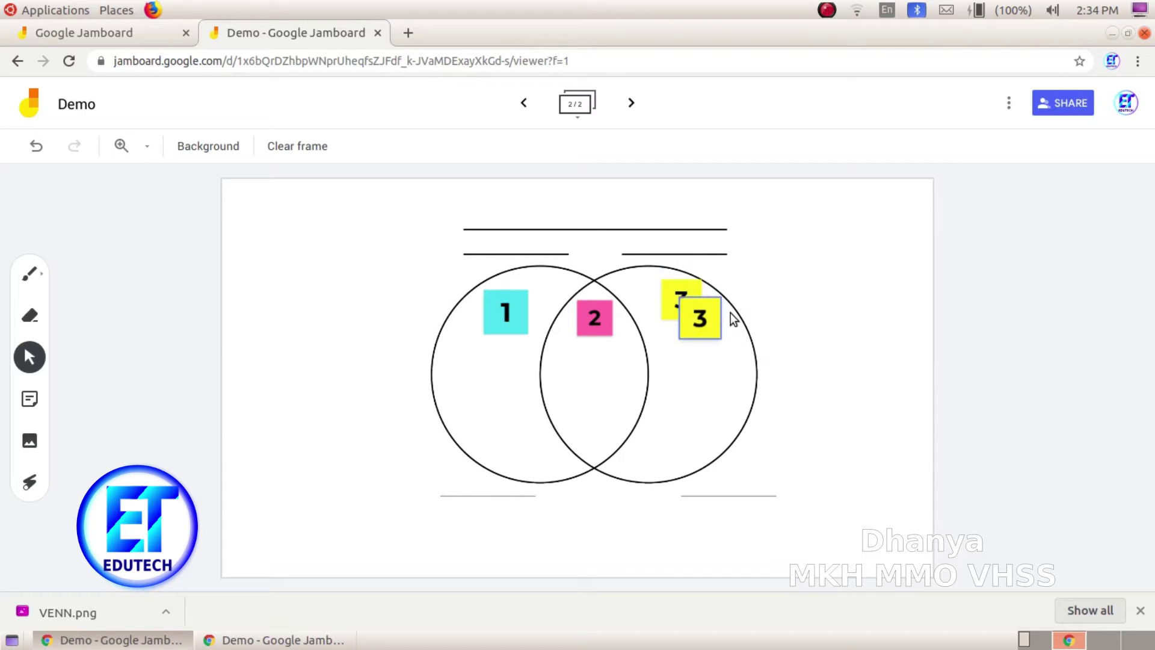
drag(701, 319, 696, 385)
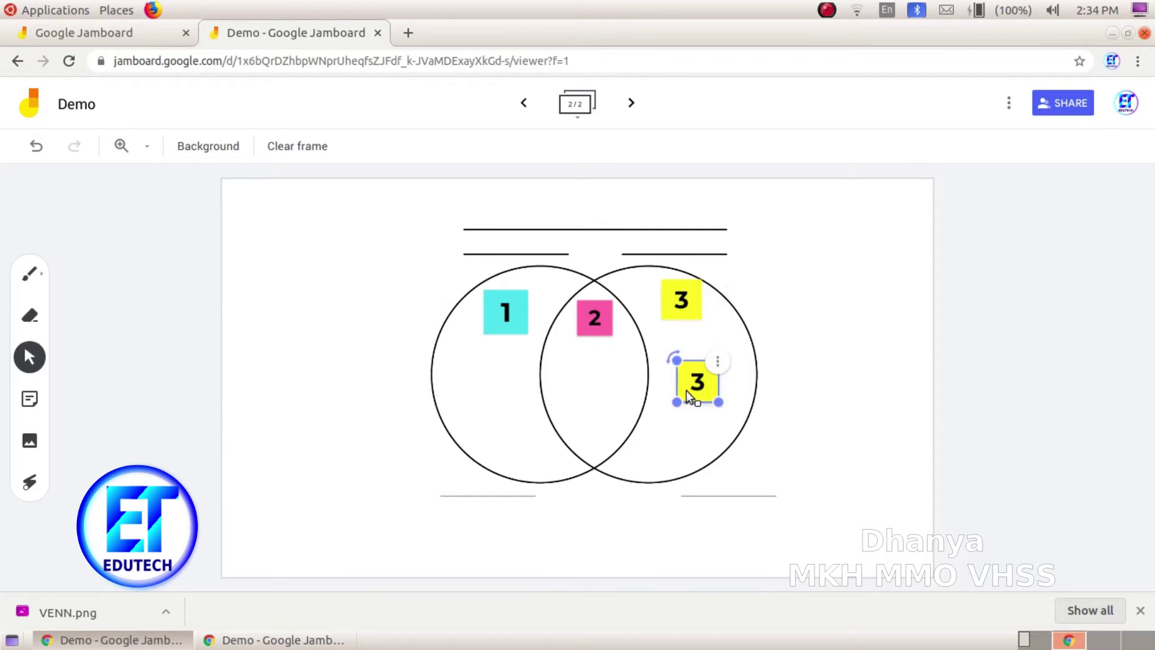
click(717, 364)
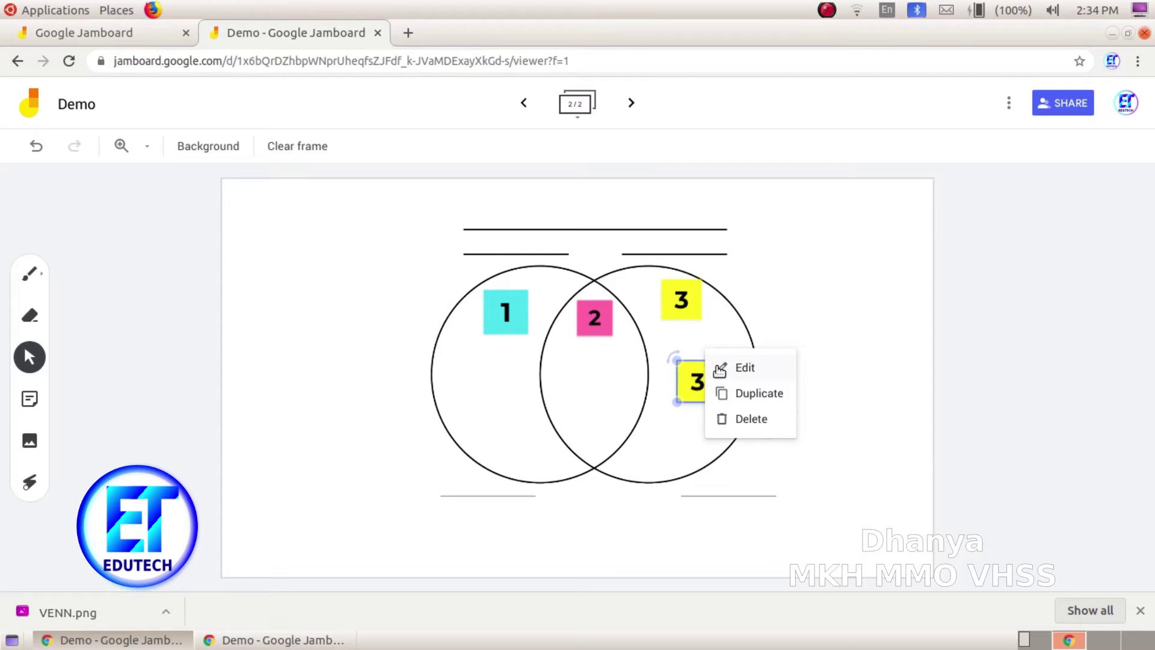
click(723, 421)
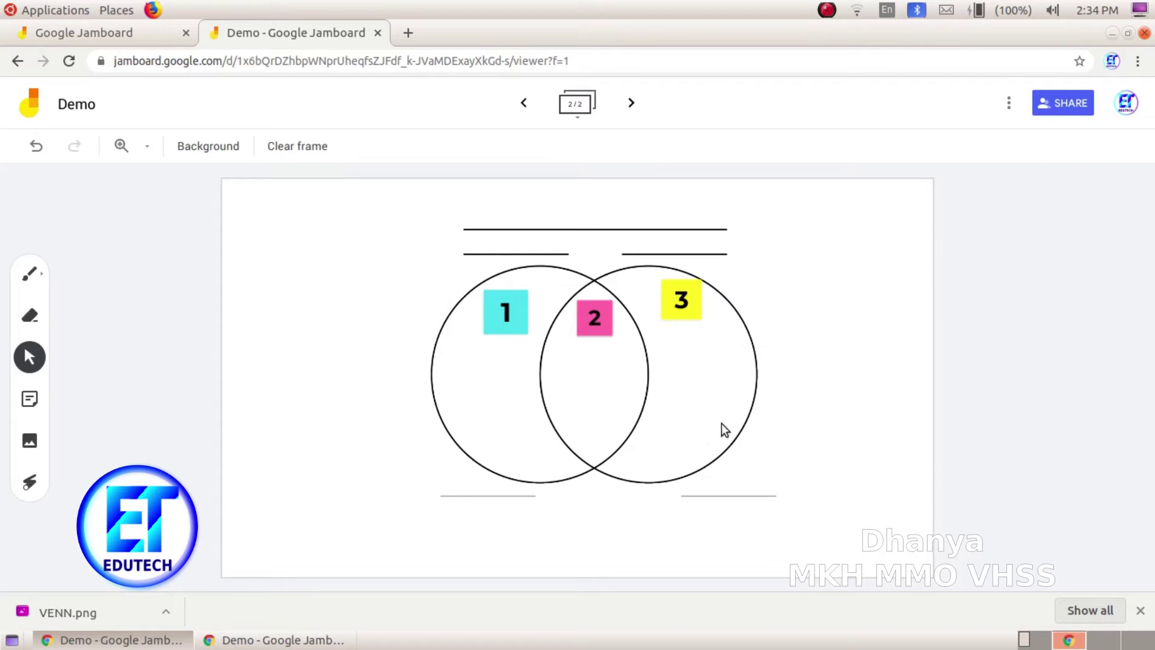
Step: Edit the 3 sticky note and set its background colour to None
click(683, 311)
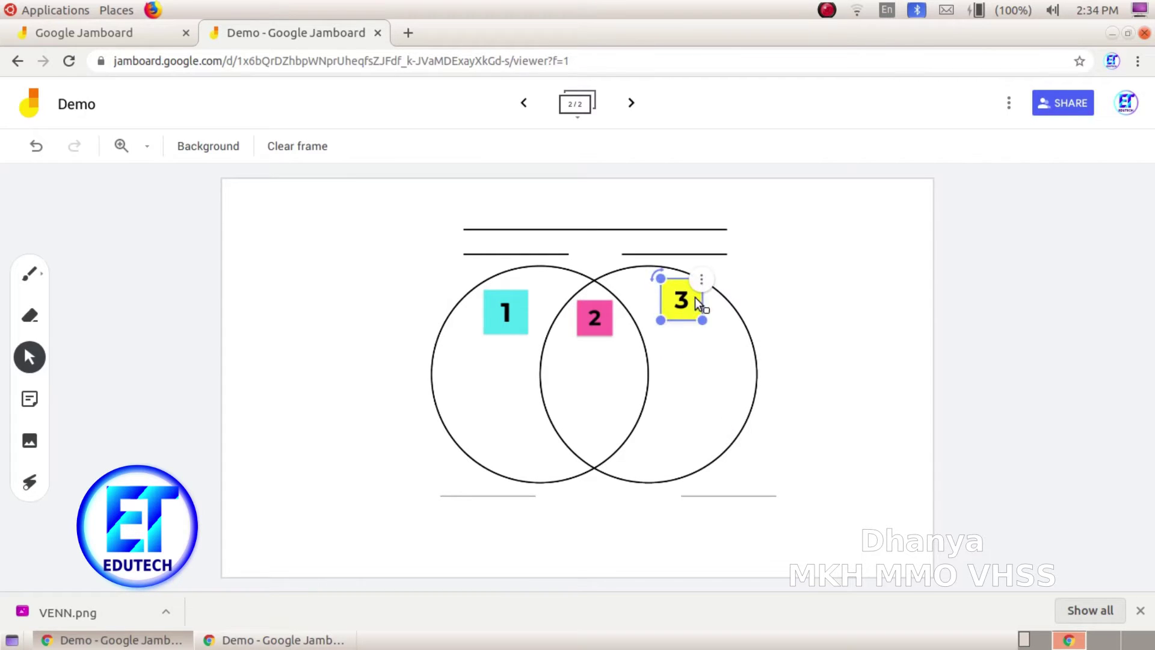
click(701, 279)
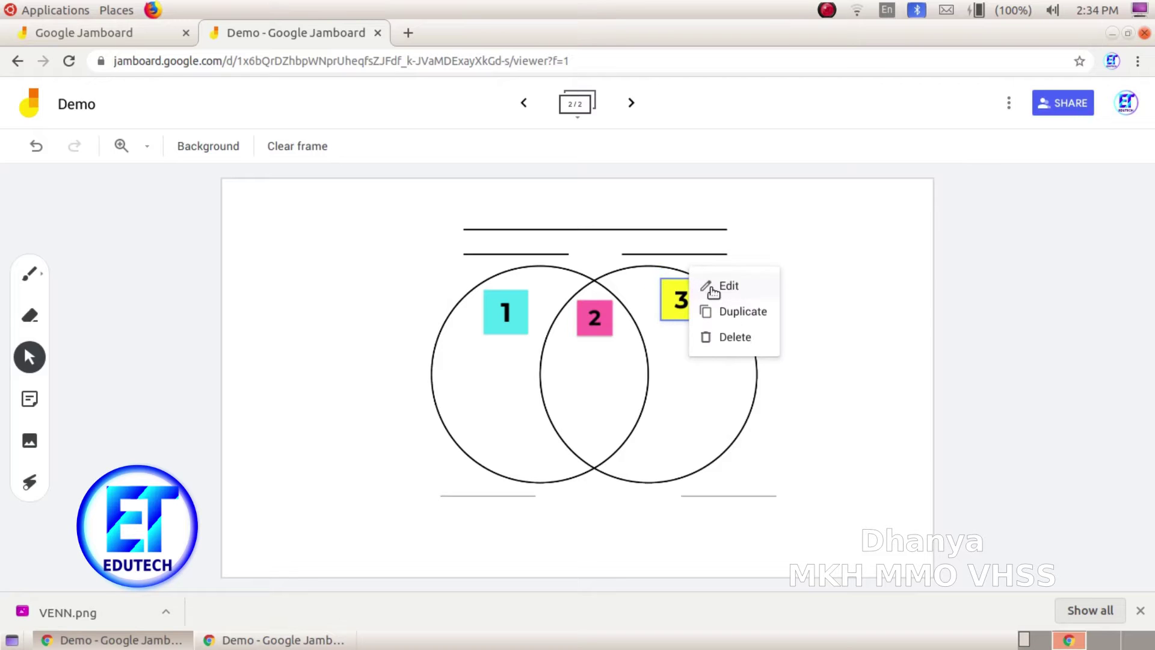
click(712, 289)
click(747, 246)
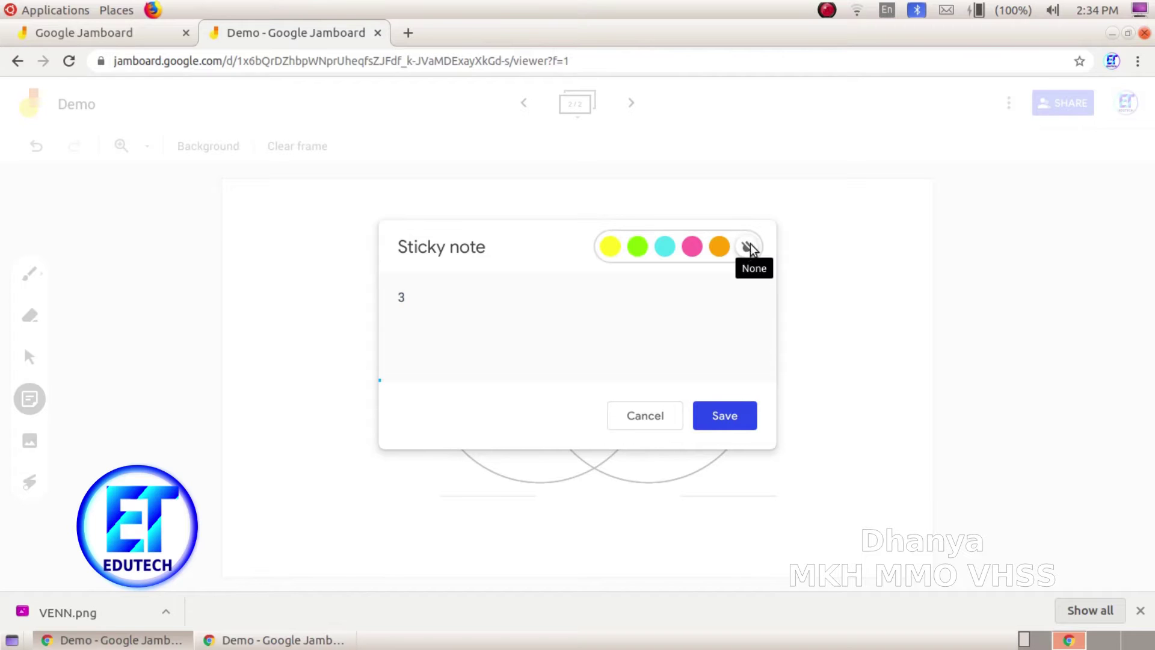
click(725, 415)
click(687, 316)
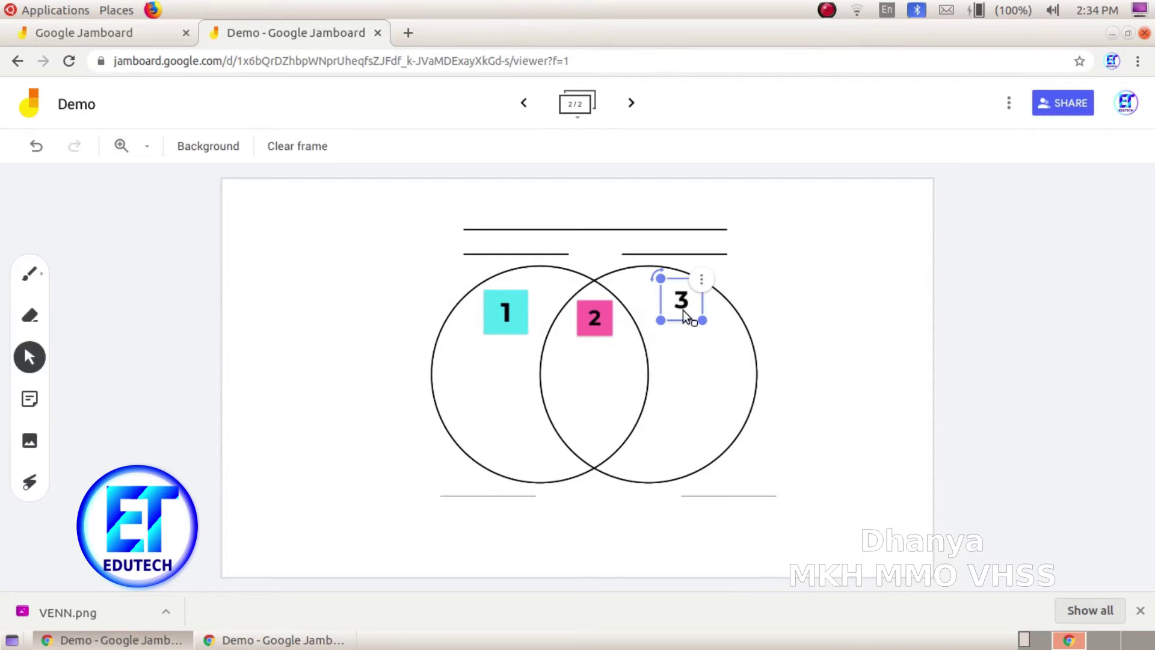
click(687, 338)
click(805, 331)
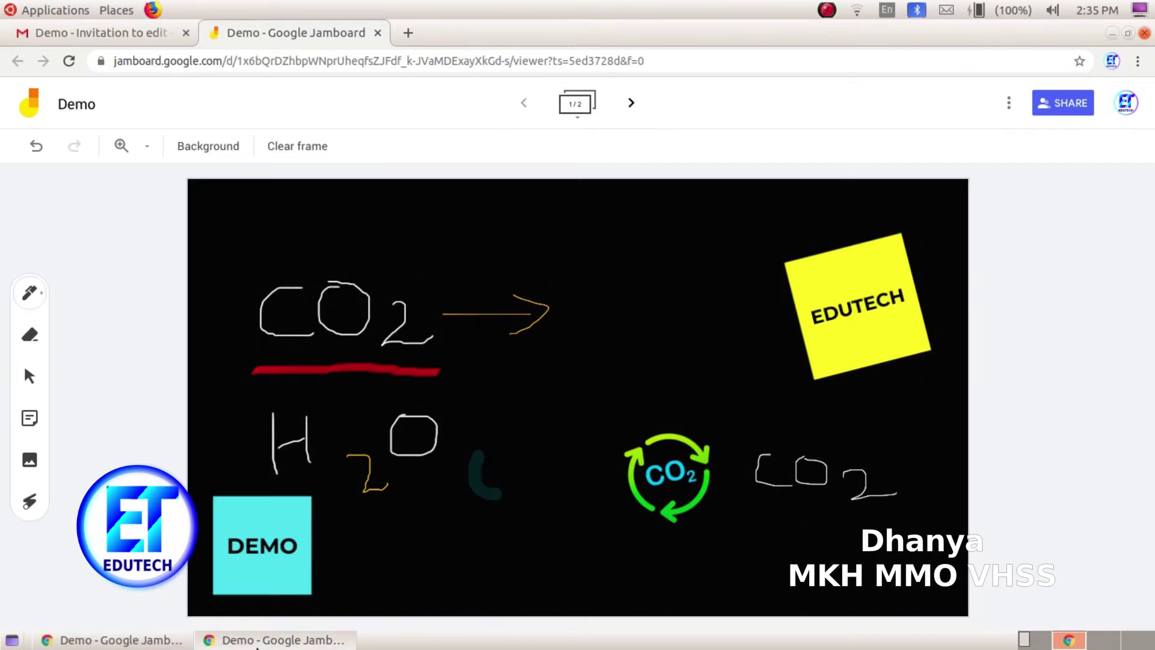
Step: Check the second frame in the collaborator's Demo window and return to its first frame
click(630, 103)
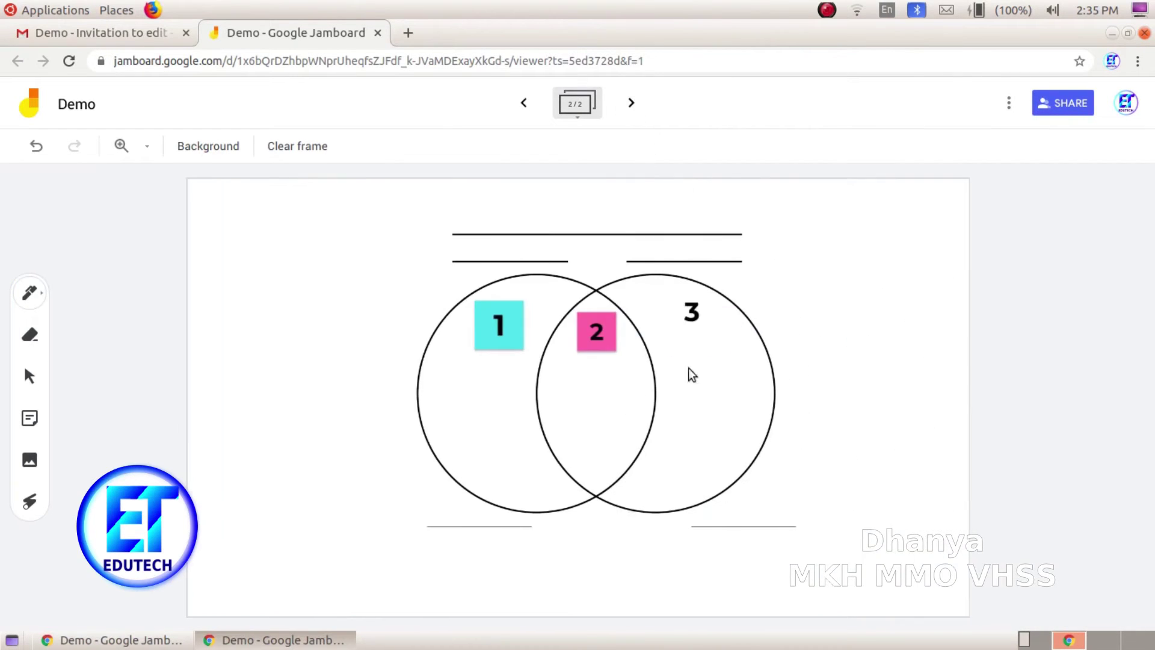
click(523, 103)
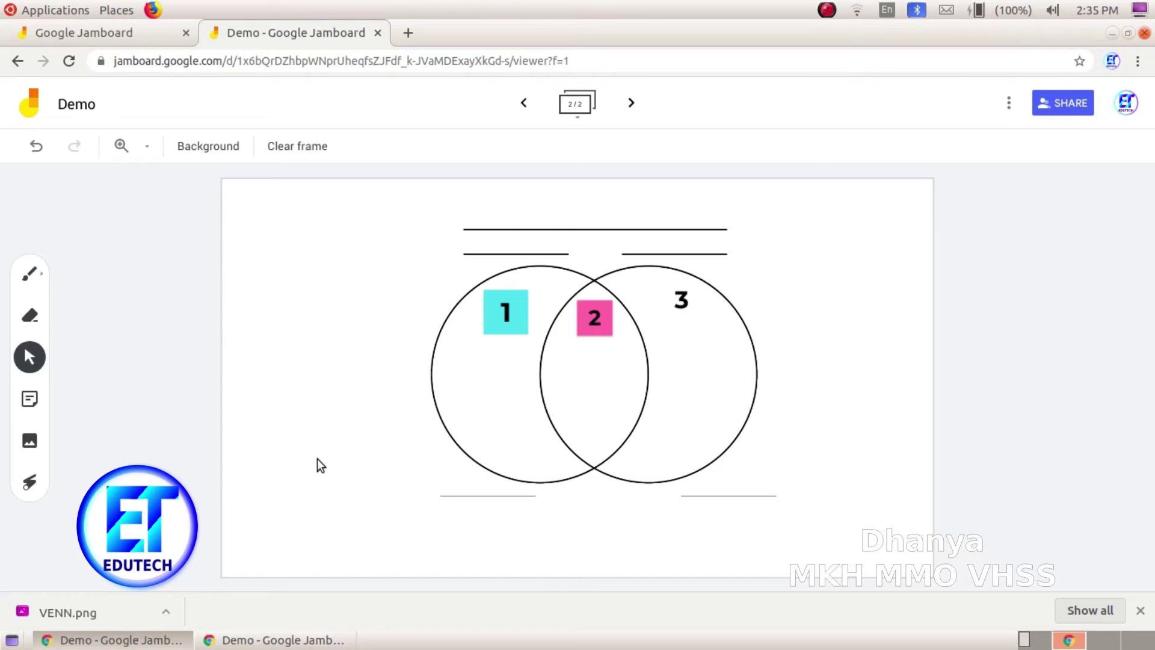
Step: Download the Demo jam as a PDF and open the downloaded file to view its pages
click(1010, 104)
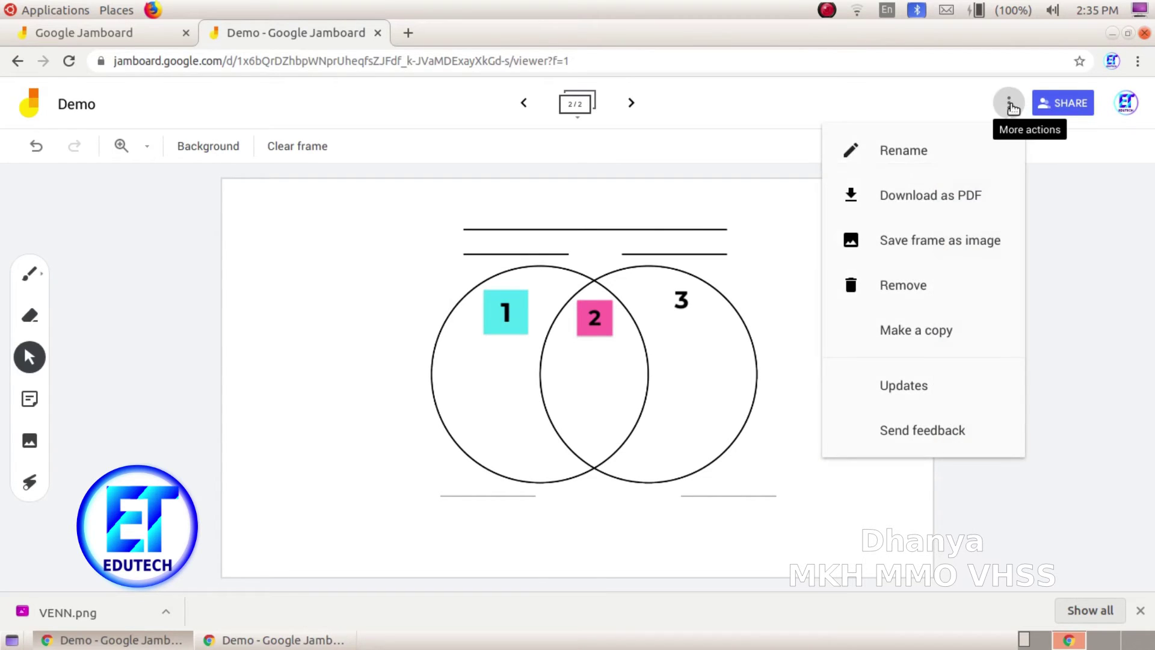
click(934, 208)
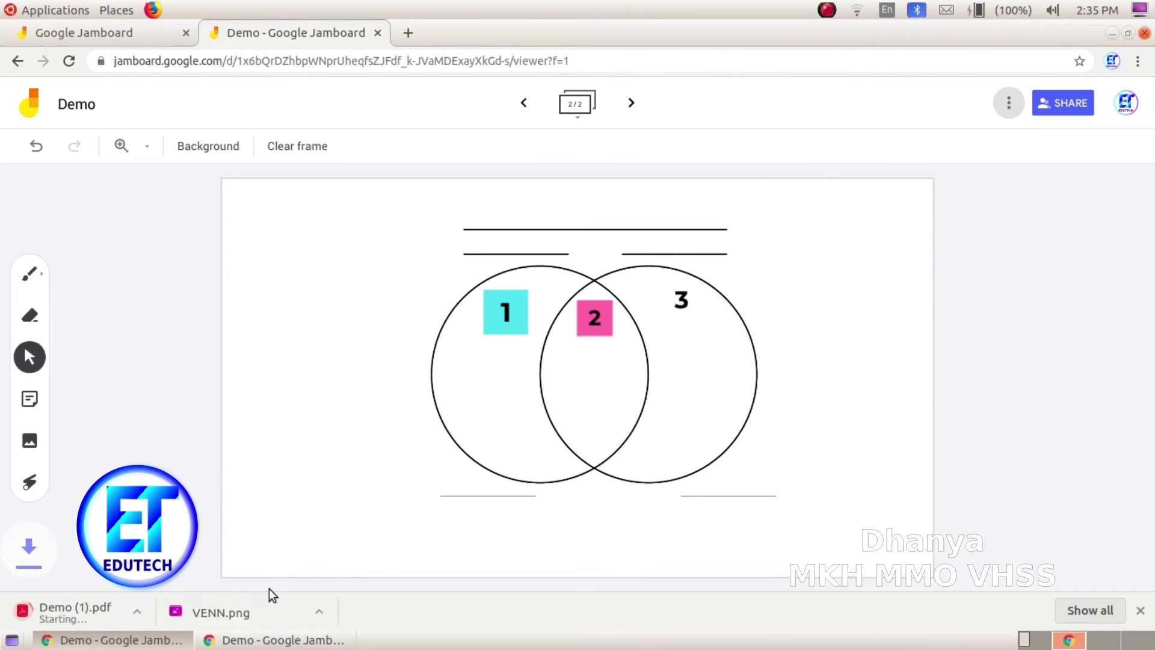
click(100, 611)
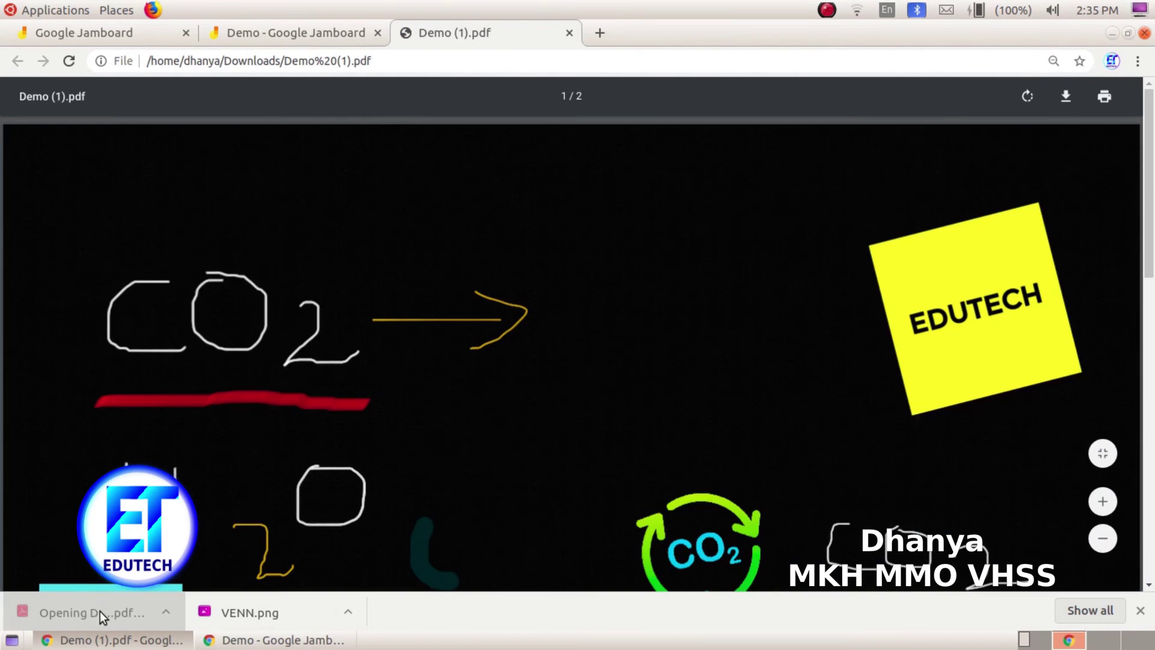
scroll(806, 359, down, 10)
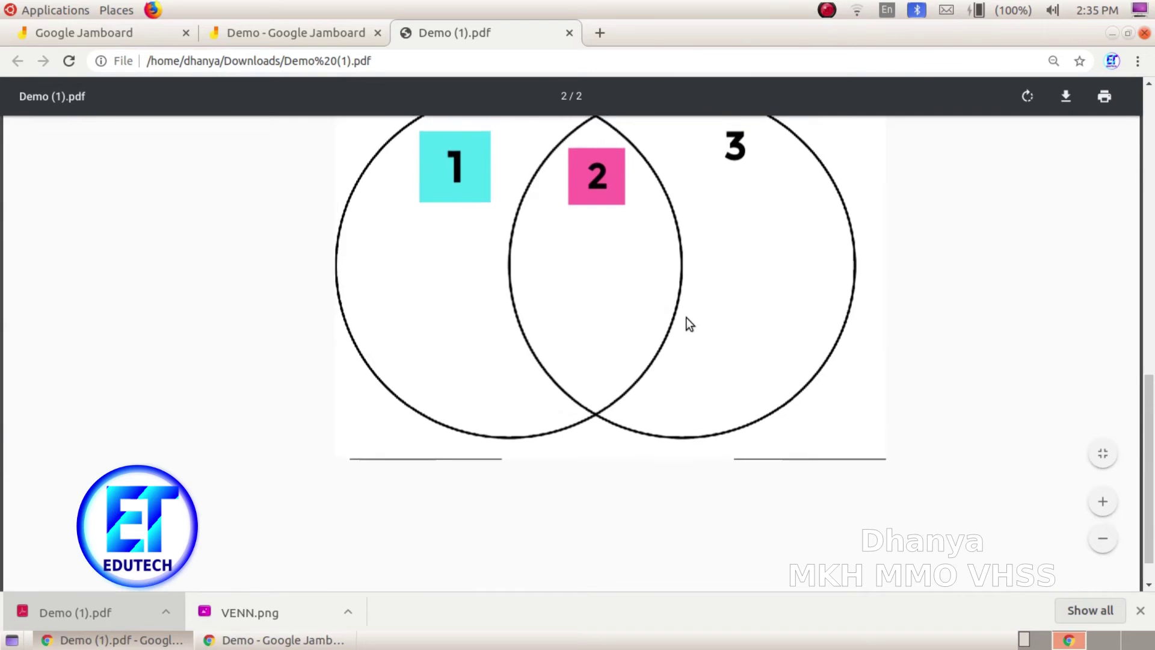
Step: Return from the PDF to the Demo jam and save its second frame, the Venn diagram, as an image
scroll(687, 321, up, 10)
scroll(690, 331, up, 3)
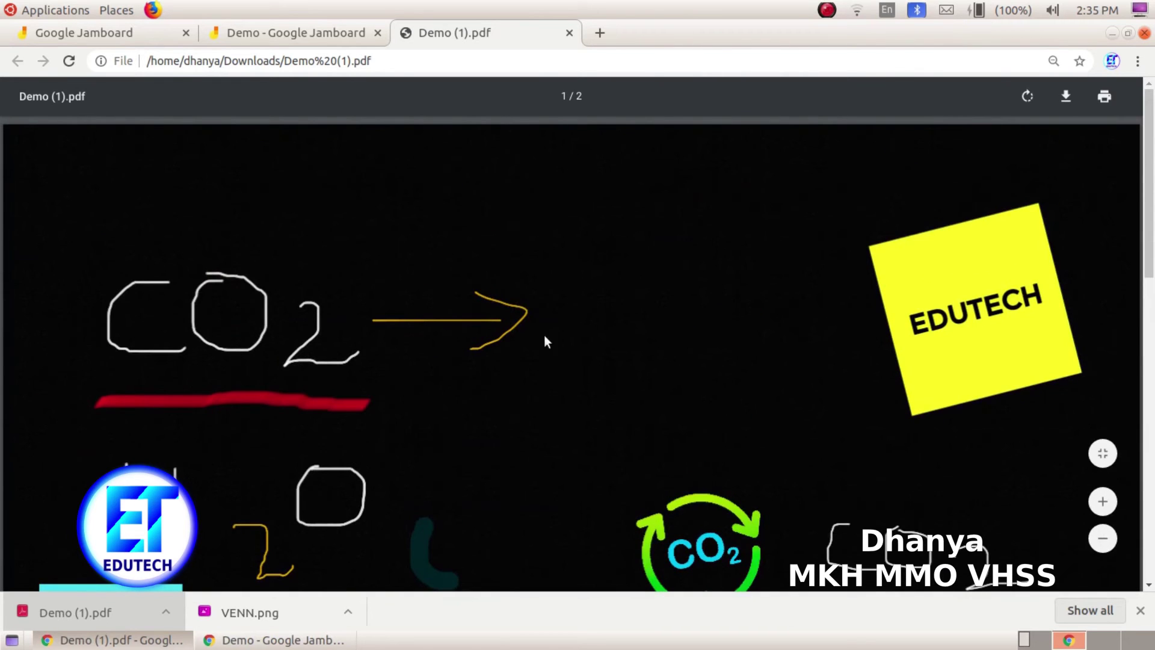
click(135, 41)
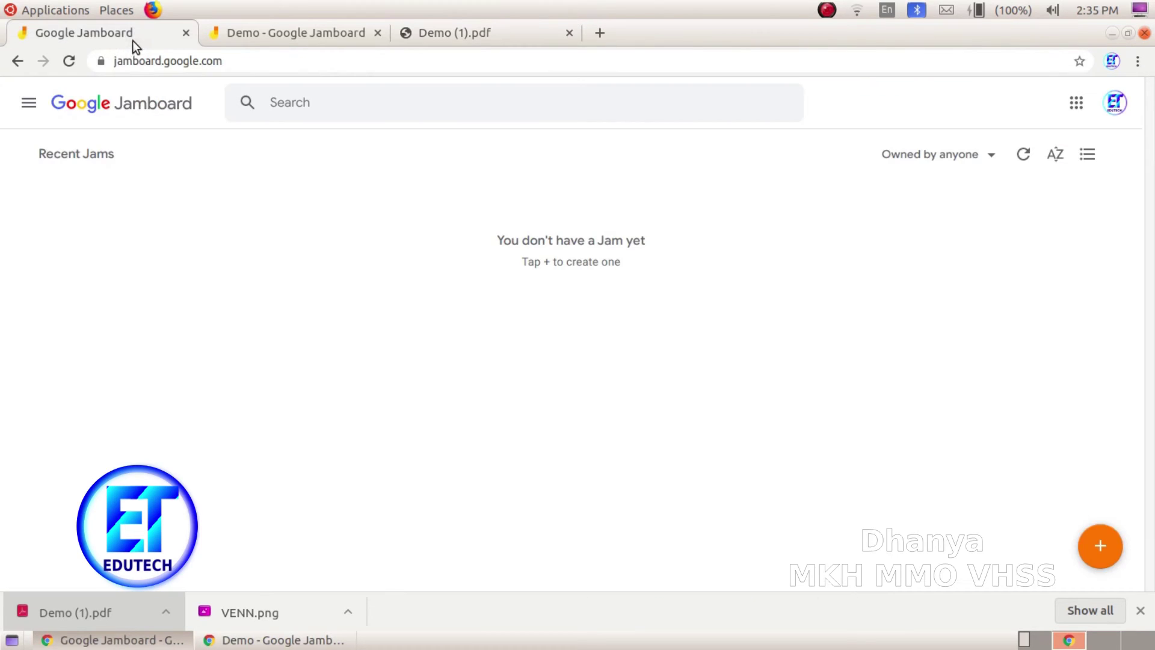
click(290, 40)
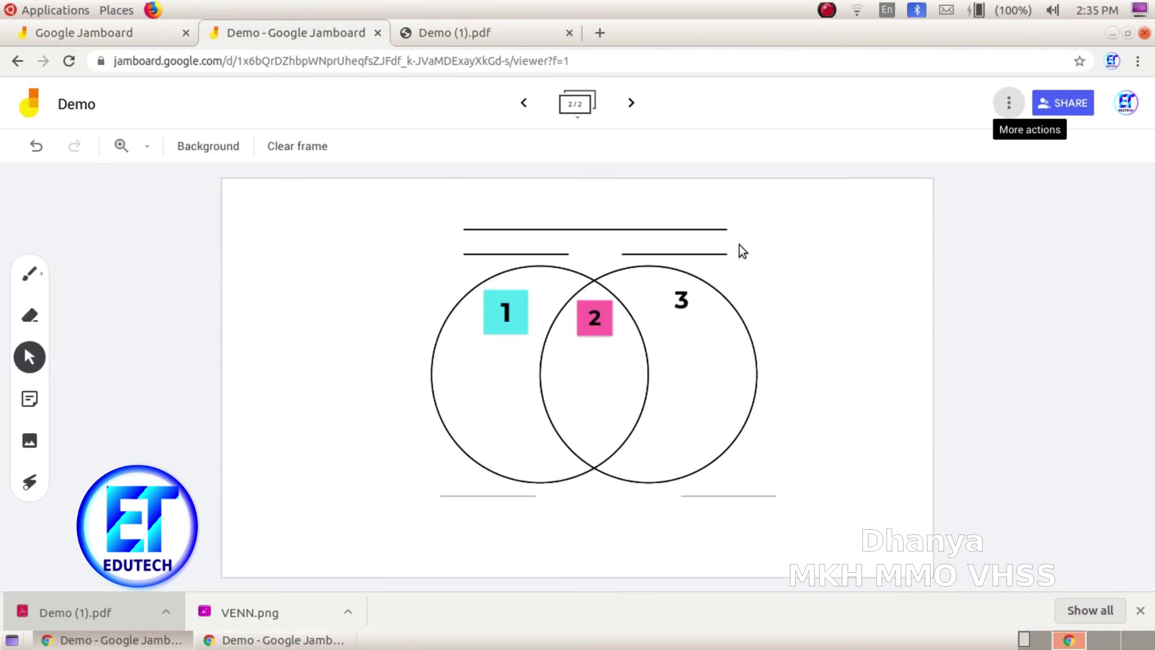
click(1008, 103)
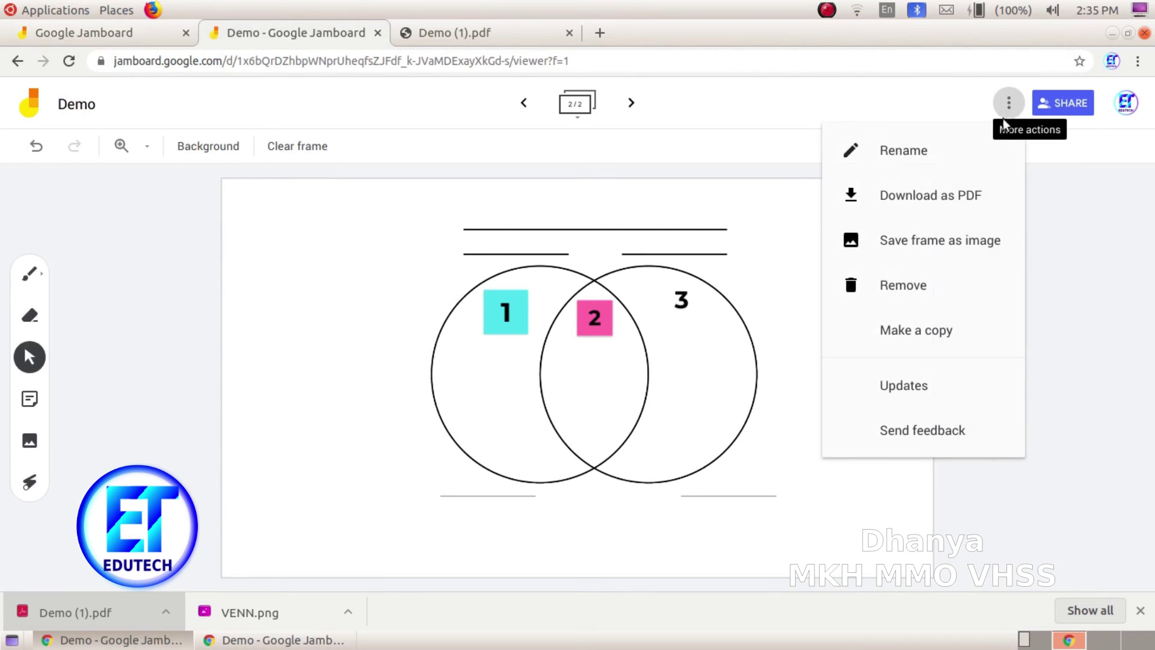
click(948, 244)
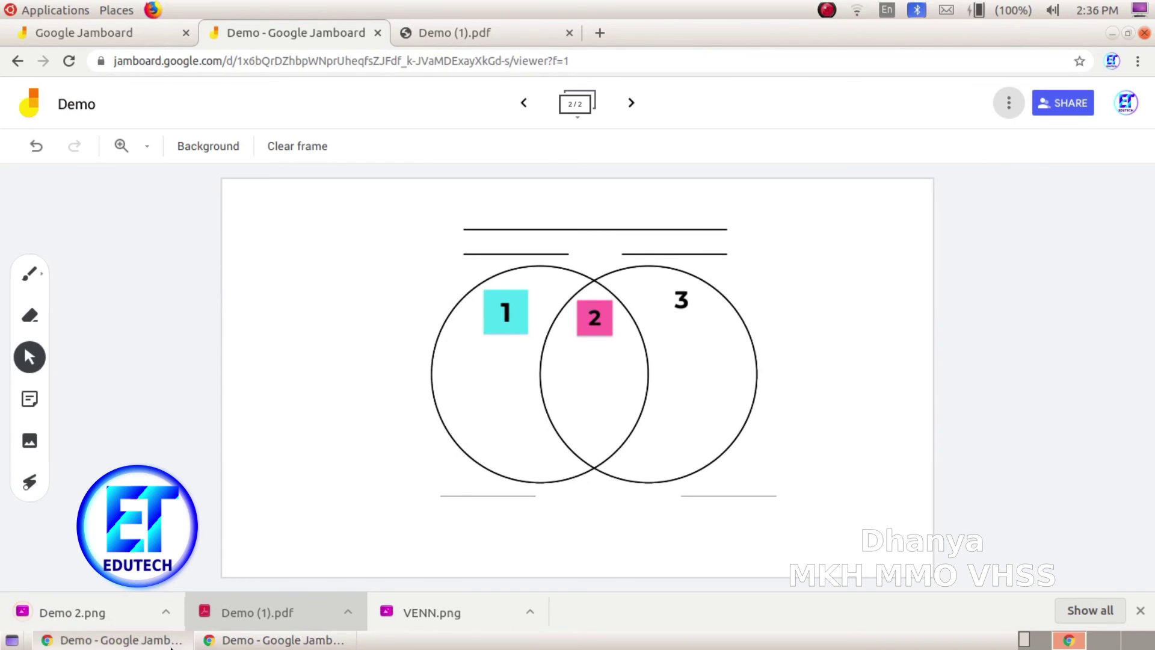
Step: Open the downloaded Demo 2.png, view the previous image in the image viewer, and close the viewer
click(72, 612)
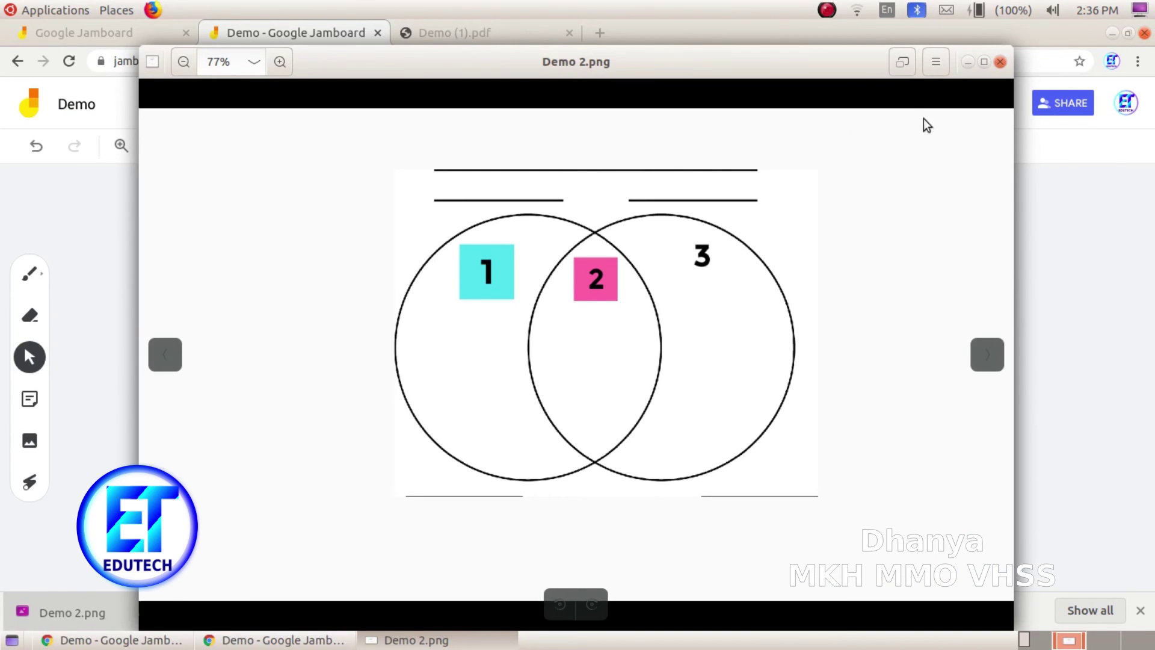
click(171, 364)
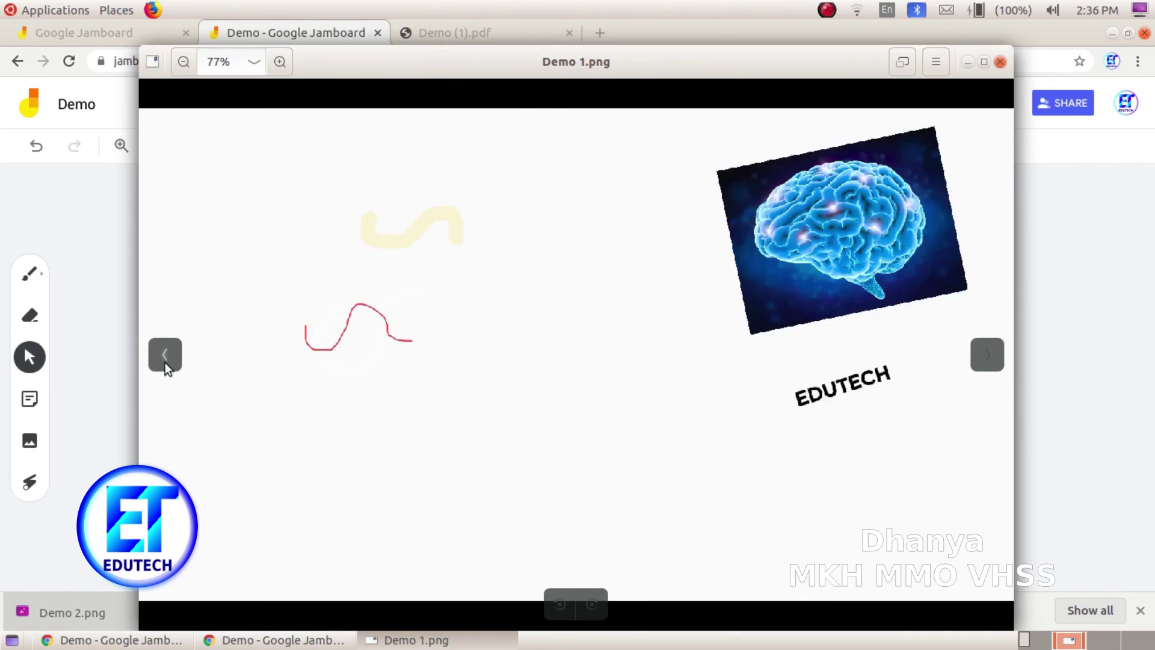
key(Escape)
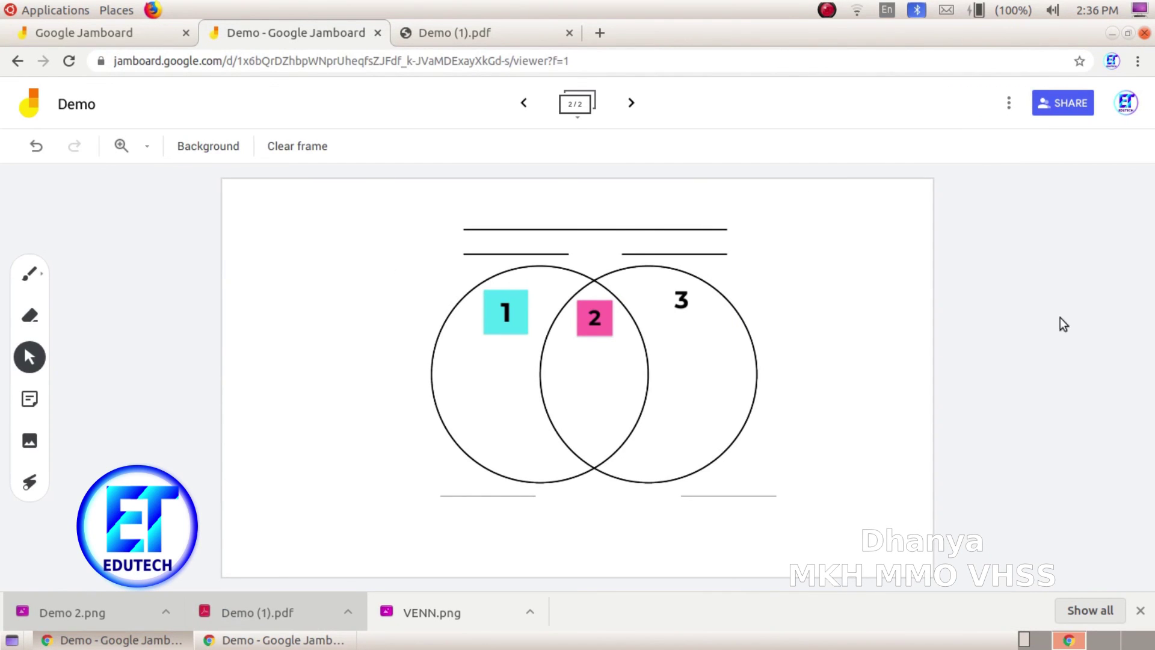